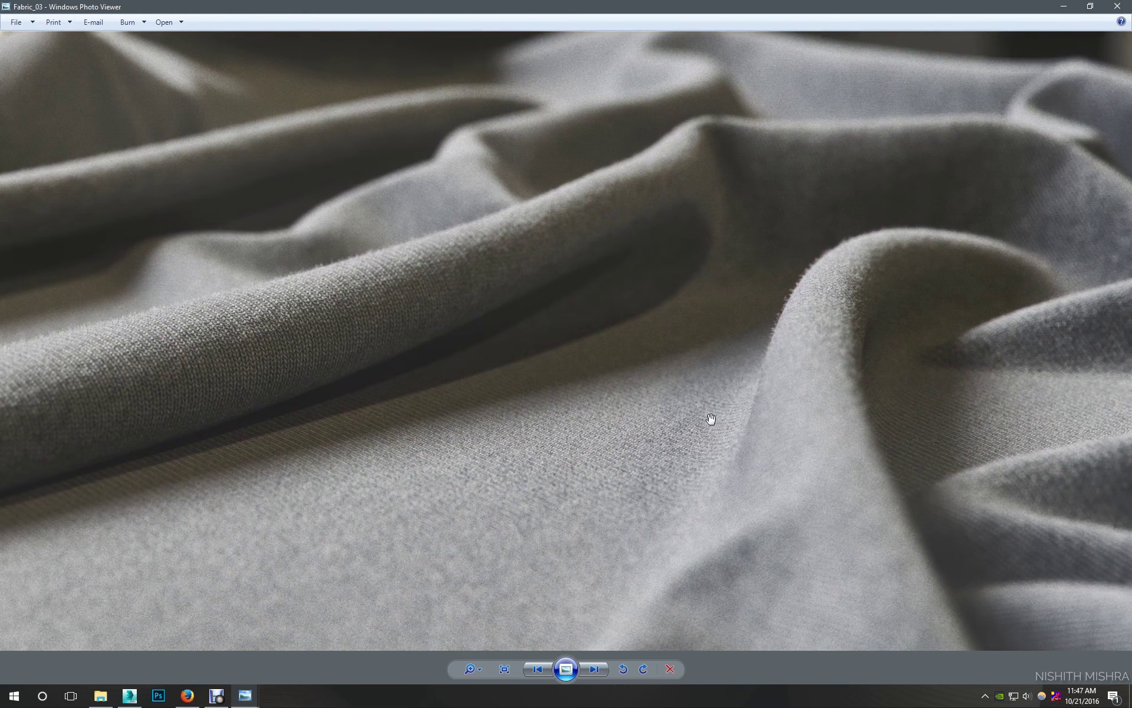
Switch to 3ds Max, set the selection filter to All and select the draped bed fabric
{"action": "left_click_drag", "start_coordinate": [886, 452], "coordinate": [834, 434]}
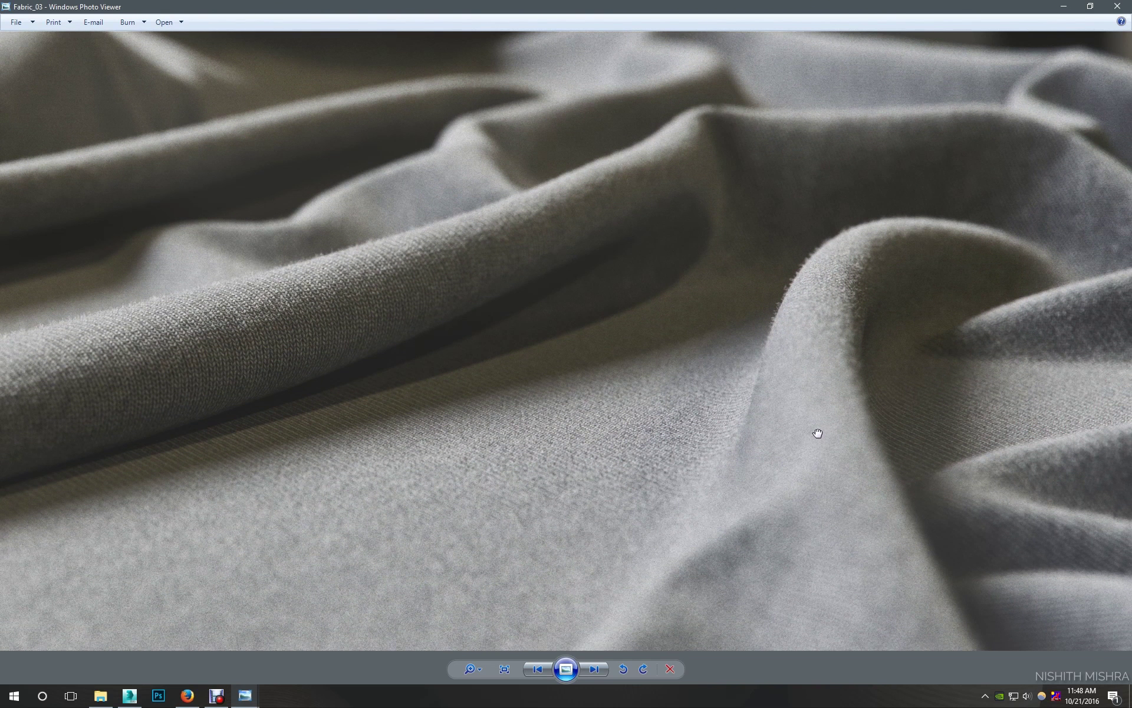
{"action": "scroll", "coordinate": [815, 441], "scroll_direction": "down", "scroll_amount": 4}
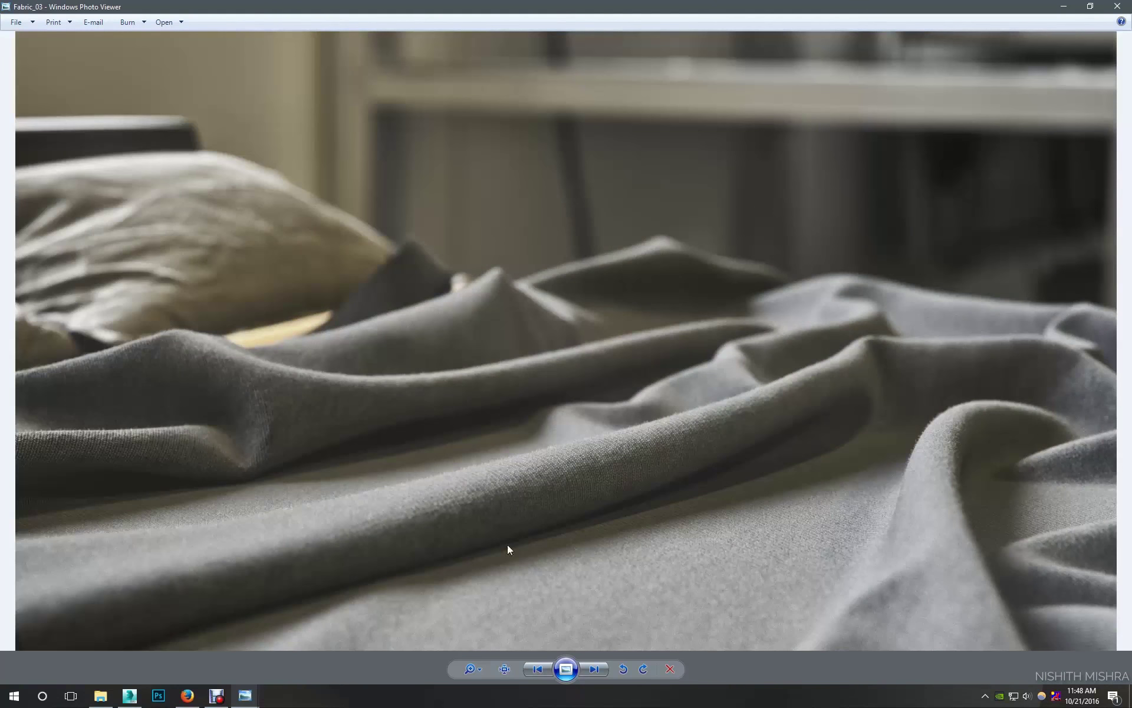
{"action": "left_click", "coordinate": [130, 695]}
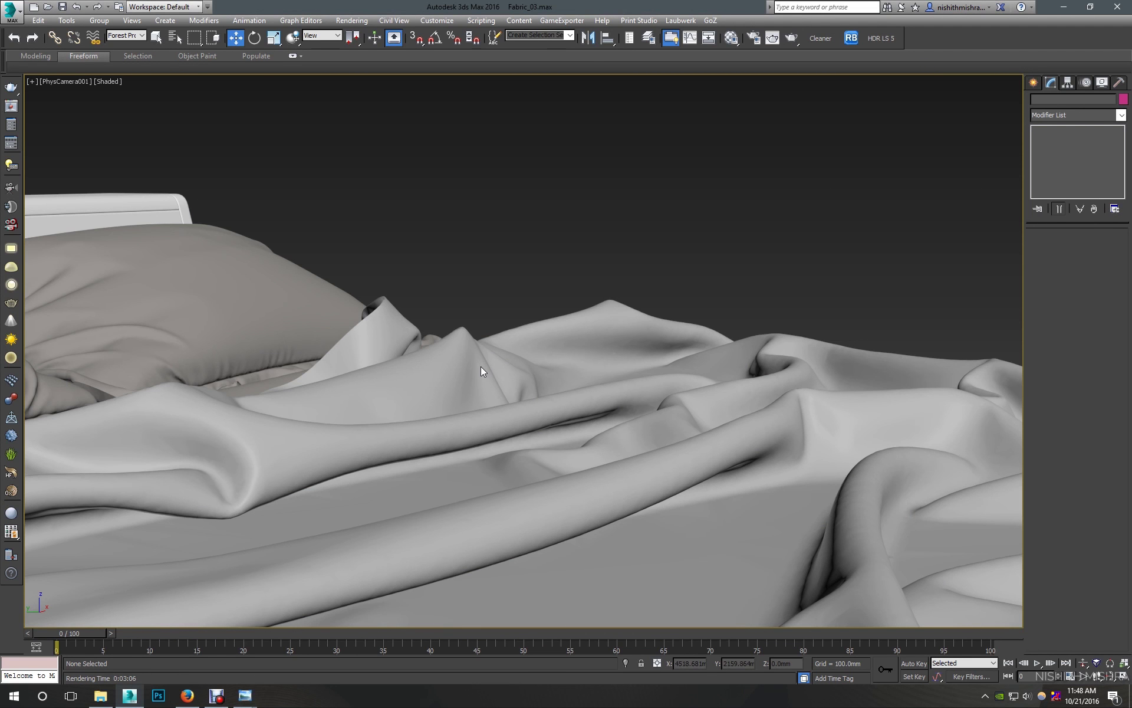
{"action": "left_click", "coordinate": [125, 36]}
{"action": "left_click", "coordinate": [111, 46]}
{"action": "left_click", "coordinate": [472, 334]}
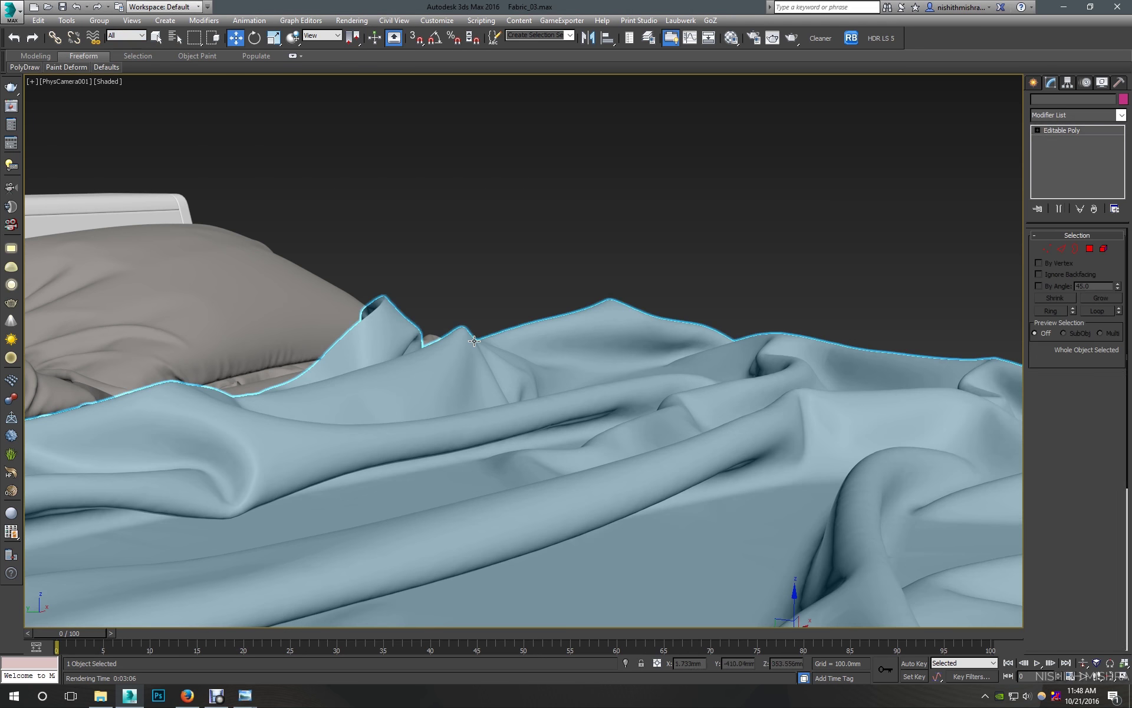
Open the Material Editor and overwrite the materials in the first two sample slots with blank ones
{"action": "key", "text": "m"}
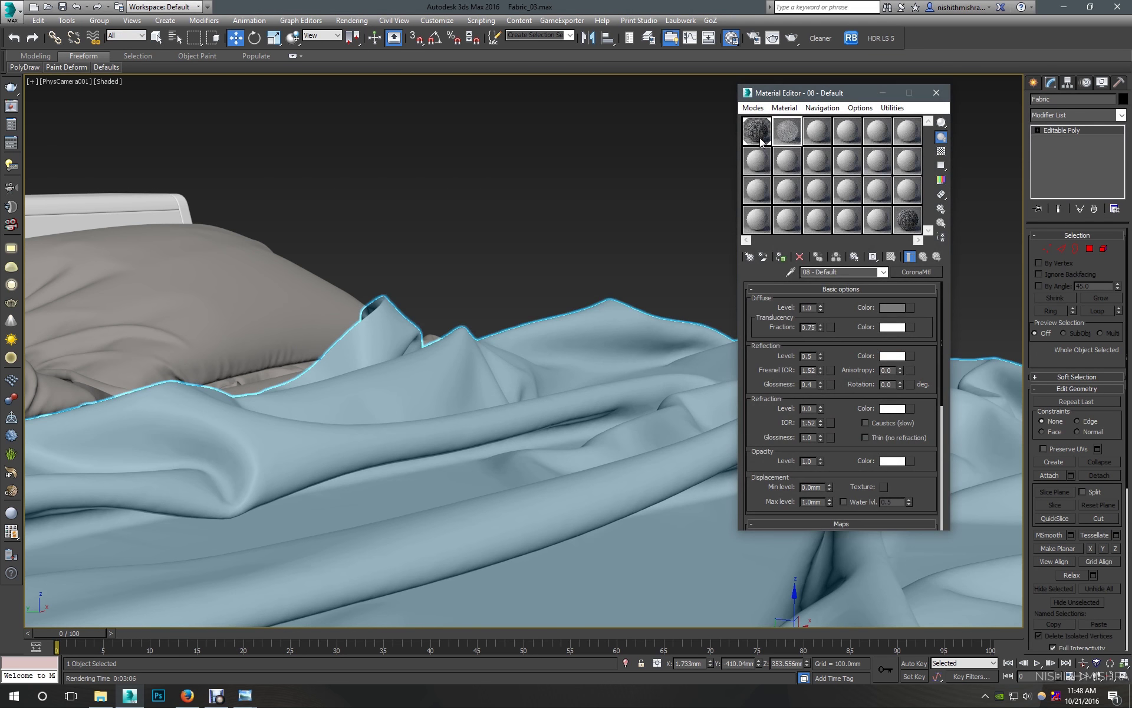
{"action": "left_click", "coordinate": [767, 130]}
{"action": "left_click", "coordinate": [792, 126]}
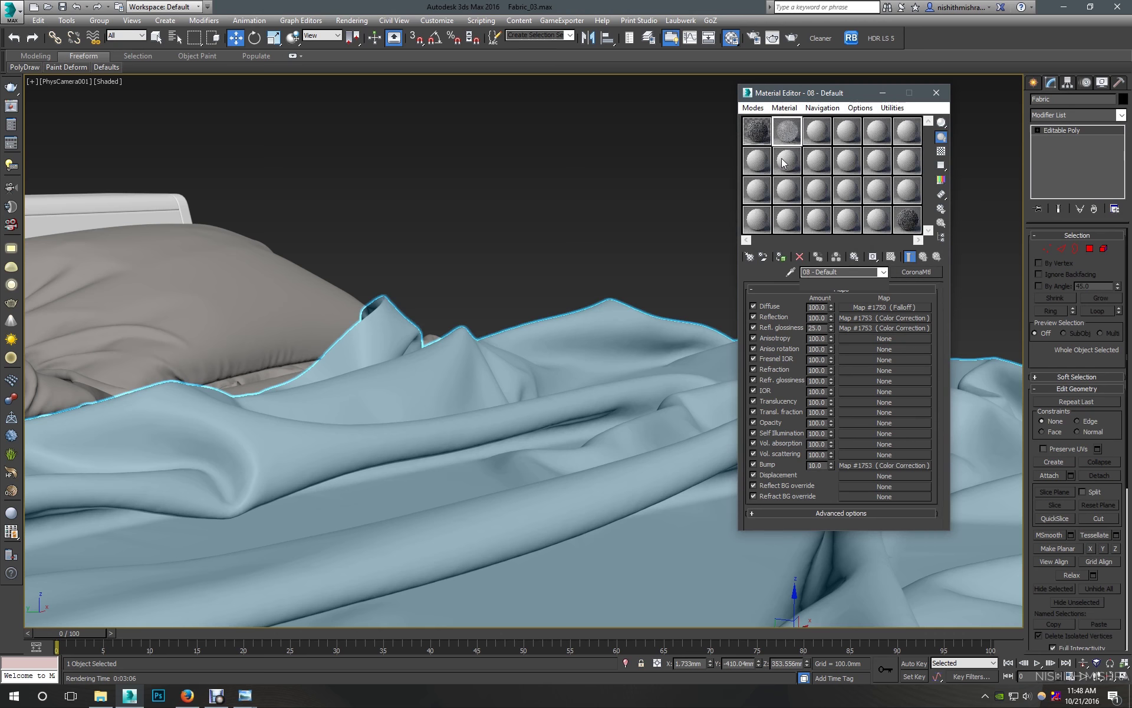
{"action": "left_click_drag", "start_coordinate": [766, 153], "coordinate": [764, 135]}
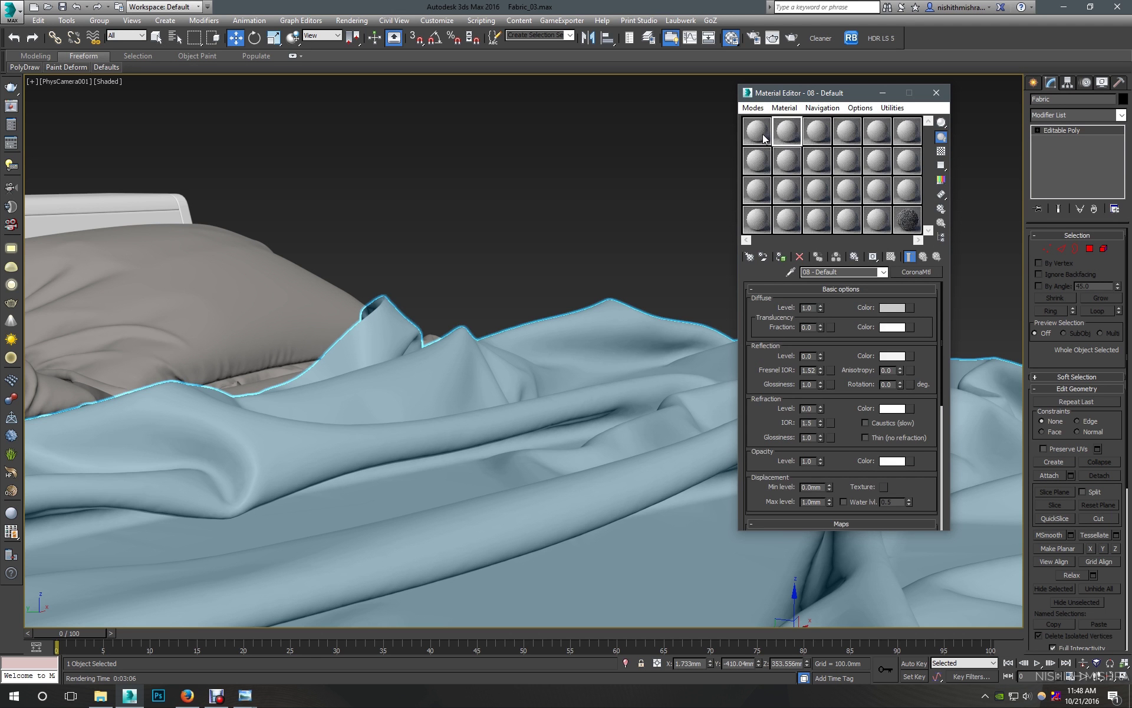
Create a new CoronaMtl in the first sample slot and assign it to the selected fabric
{"action": "left_click", "coordinate": [904, 271]}
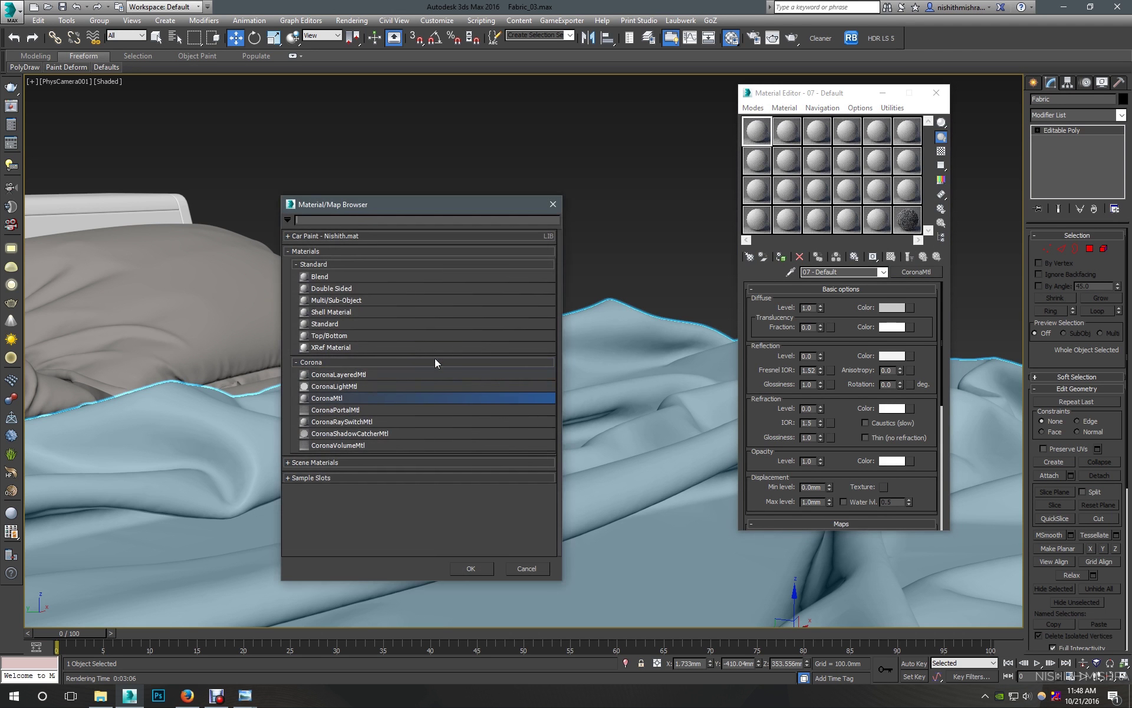
{"action": "double_click", "coordinate": [364, 397]}
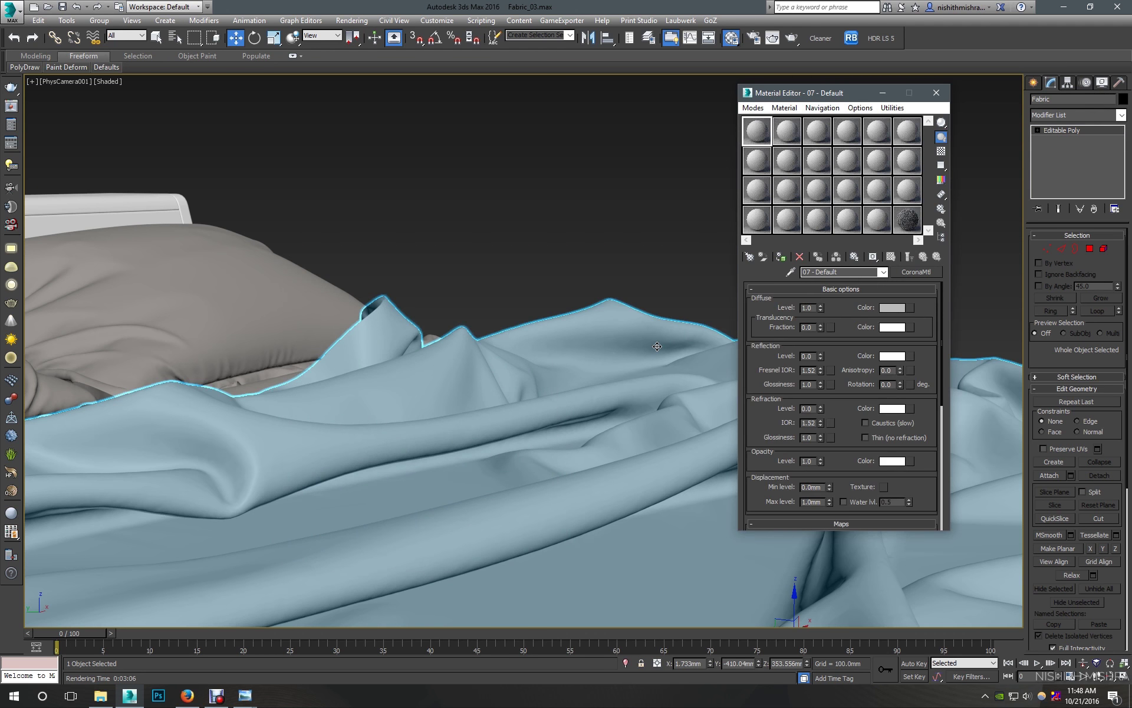
{"action": "left_click", "coordinate": [657, 346]}
{"action": "left_click", "coordinate": [781, 257]}
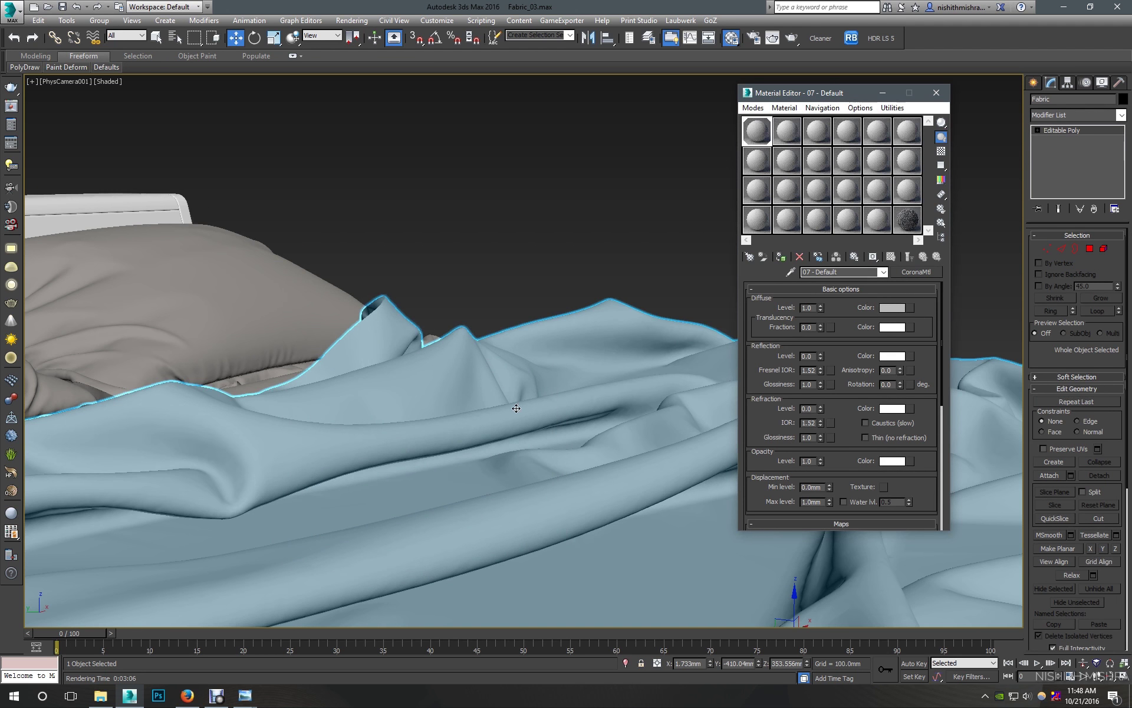
Open the Fabric_Big image from the Fabric folder and examine its knit pattern up close
{"action": "left_click", "coordinate": [100, 695]}
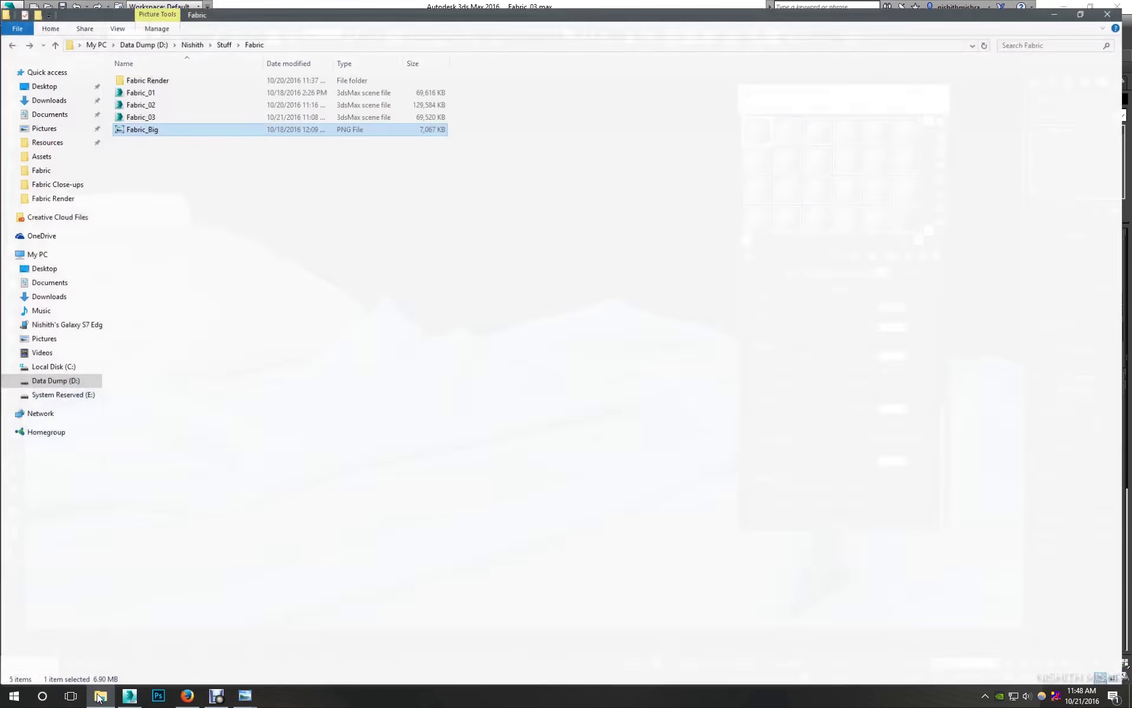
{"action": "double_click", "coordinate": [224, 130]}
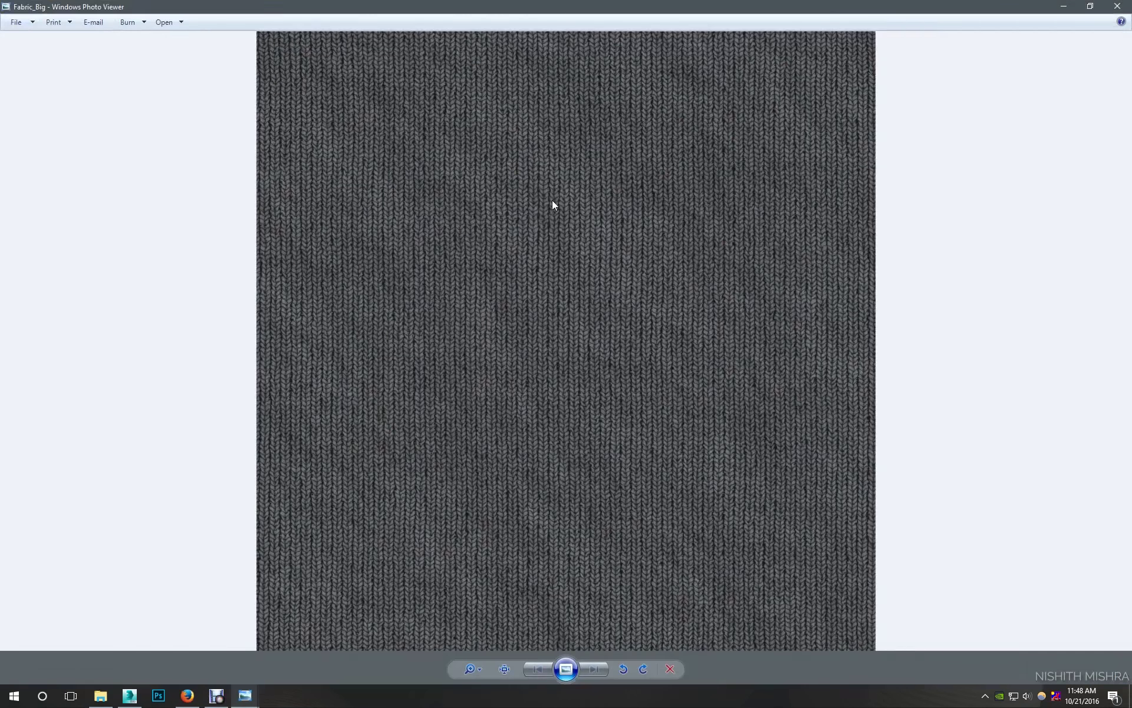
{"action": "scroll", "coordinate": [552, 205], "scroll_direction": "up", "scroll_amount": 3}
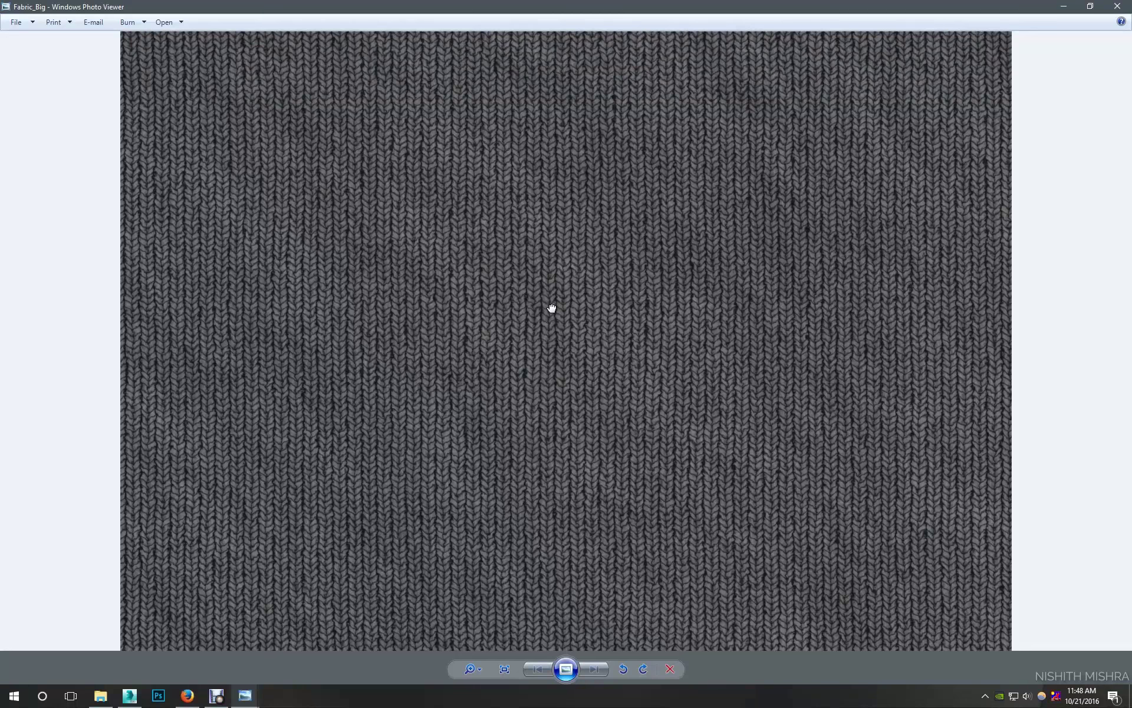
{"action": "left_click_drag", "start_coordinate": [552, 308], "coordinate": [607, 196]}
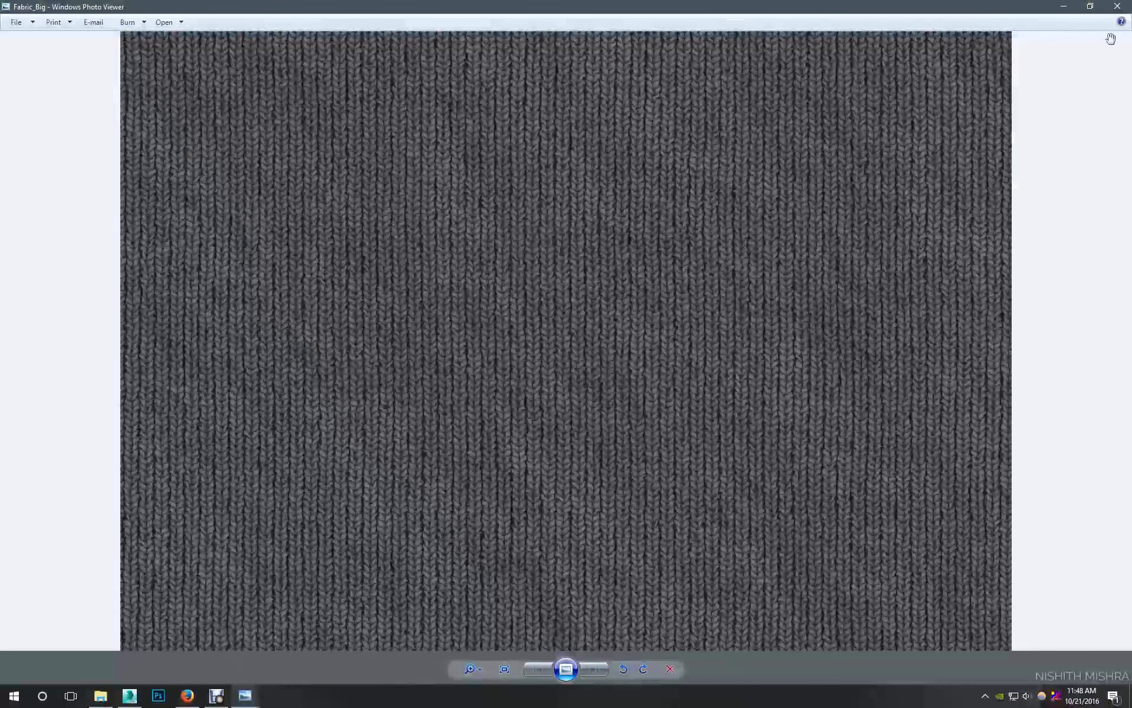
{"action": "left_click", "coordinate": [1117, 5]}
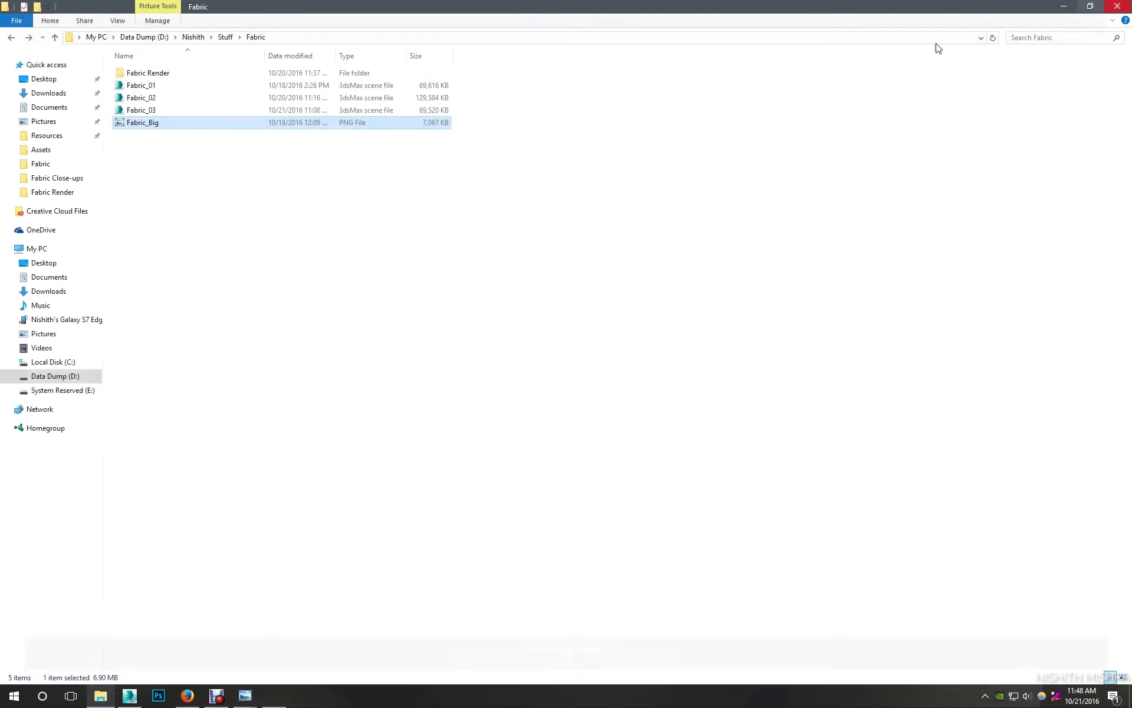
Check the pixel dimensions of Fabric_Big in its file properties and return to 3ds Max
{"action": "right_click", "coordinate": [265, 122]}
{"action": "left_click", "coordinate": [356, 442]}
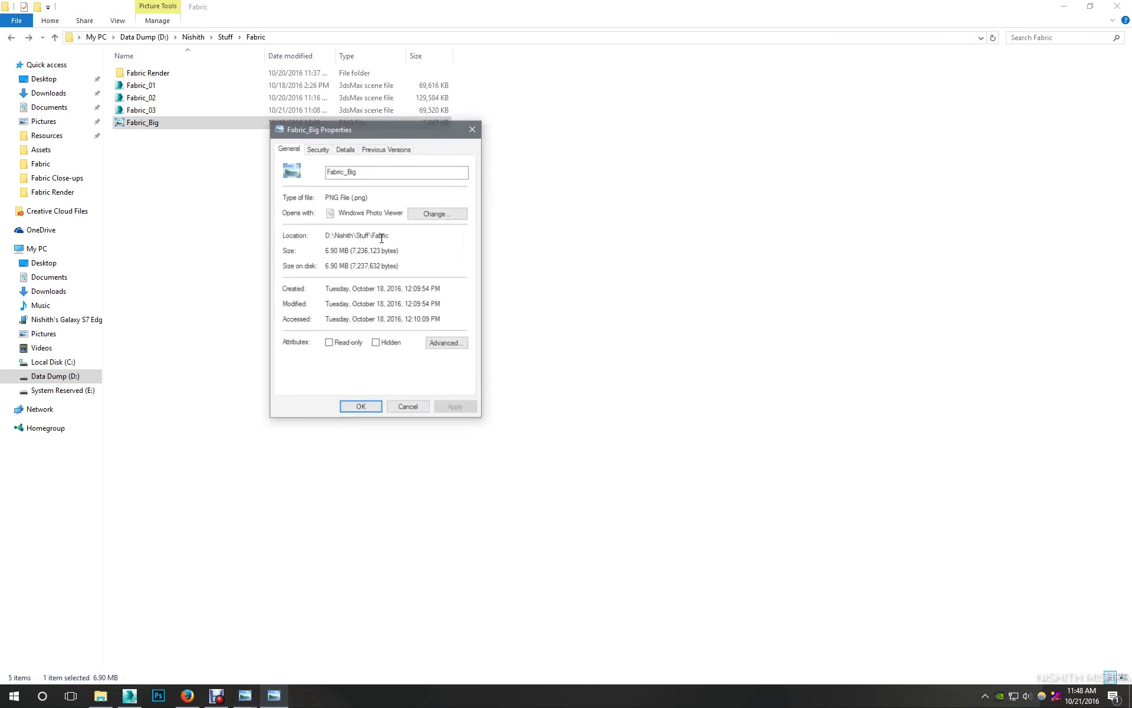
{"action": "left_click", "coordinate": [357, 151]}
{"action": "left_click", "coordinate": [418, 219]}
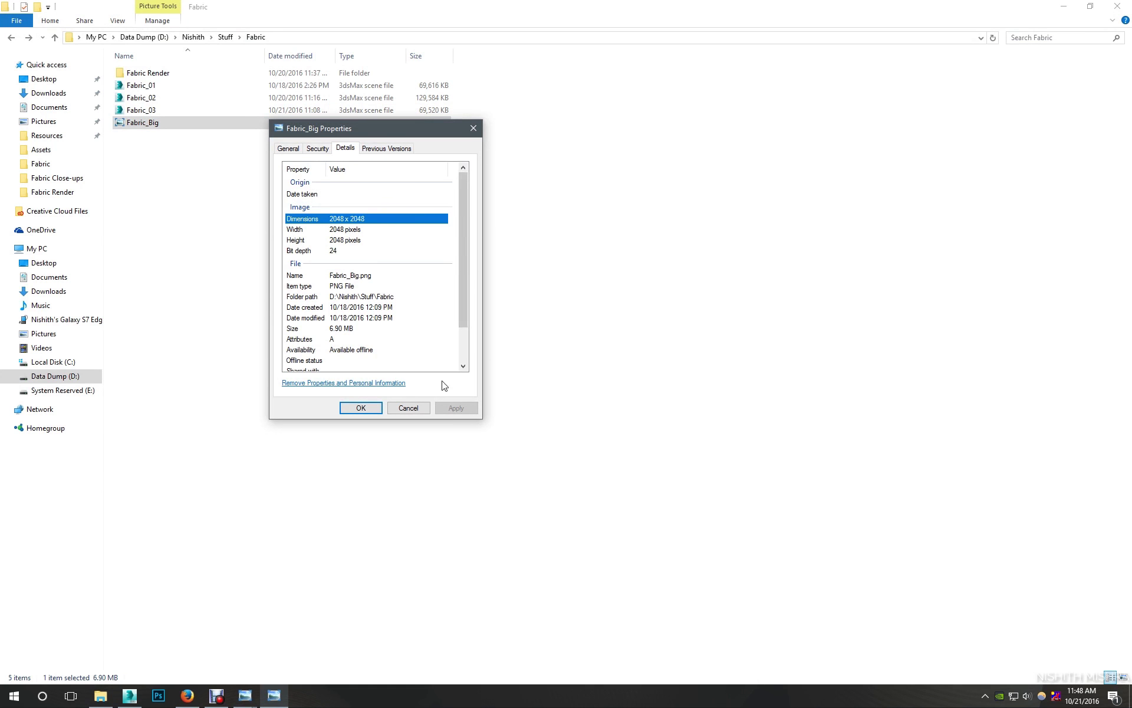
{"action": "left_click", "coordinate": [373, 408]}
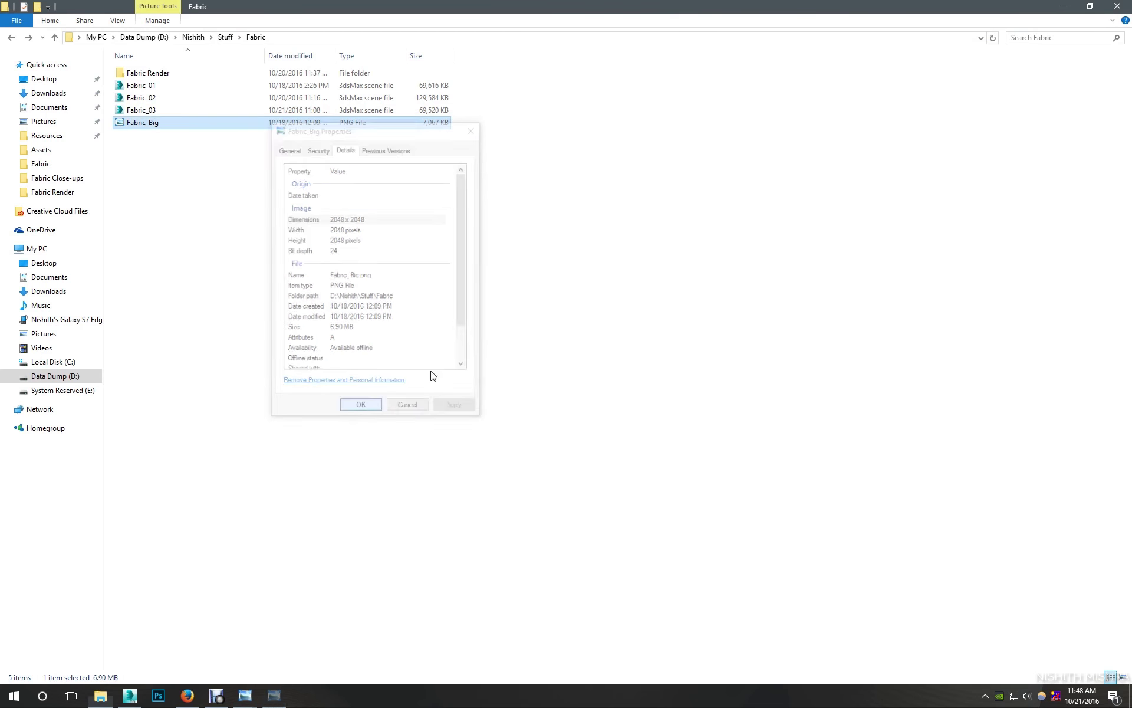
{"action": "left_click", "coordinate": [1063, 6]}
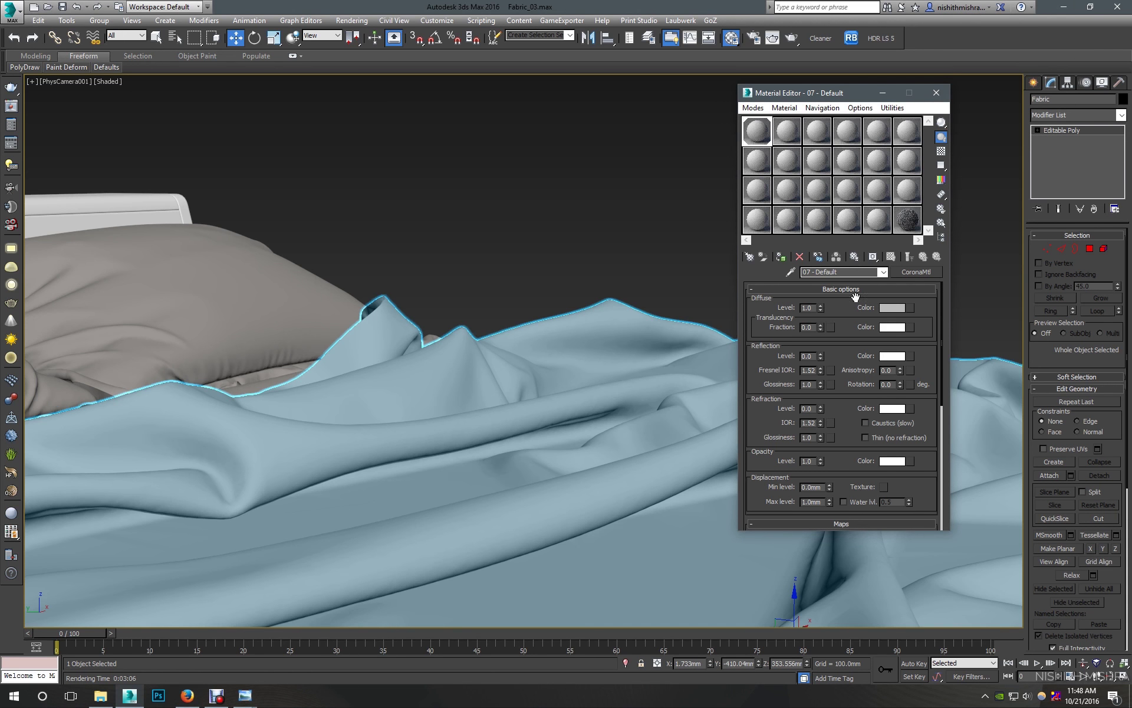
Load Fabric_Big.png as a bitmap in the material's diffuse color and set its blur to 0.01
{"action": "left_click", "coordinate": [911, 307]}
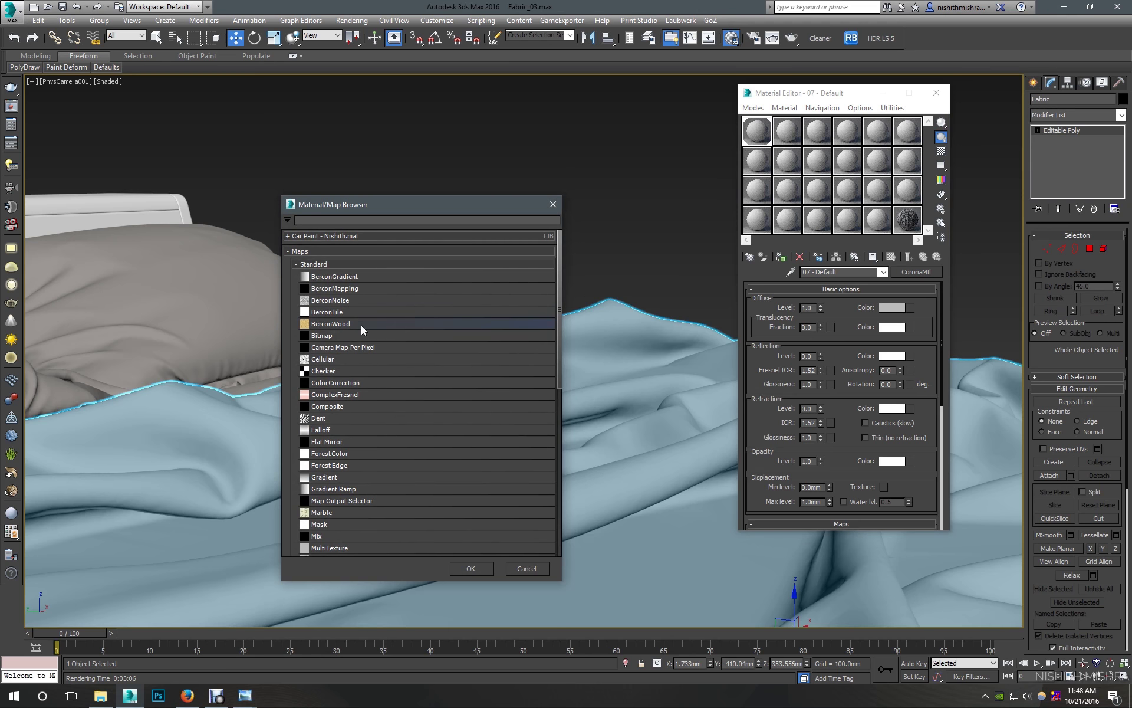
{"action": "double_click", "coordinate": [344, 337]}
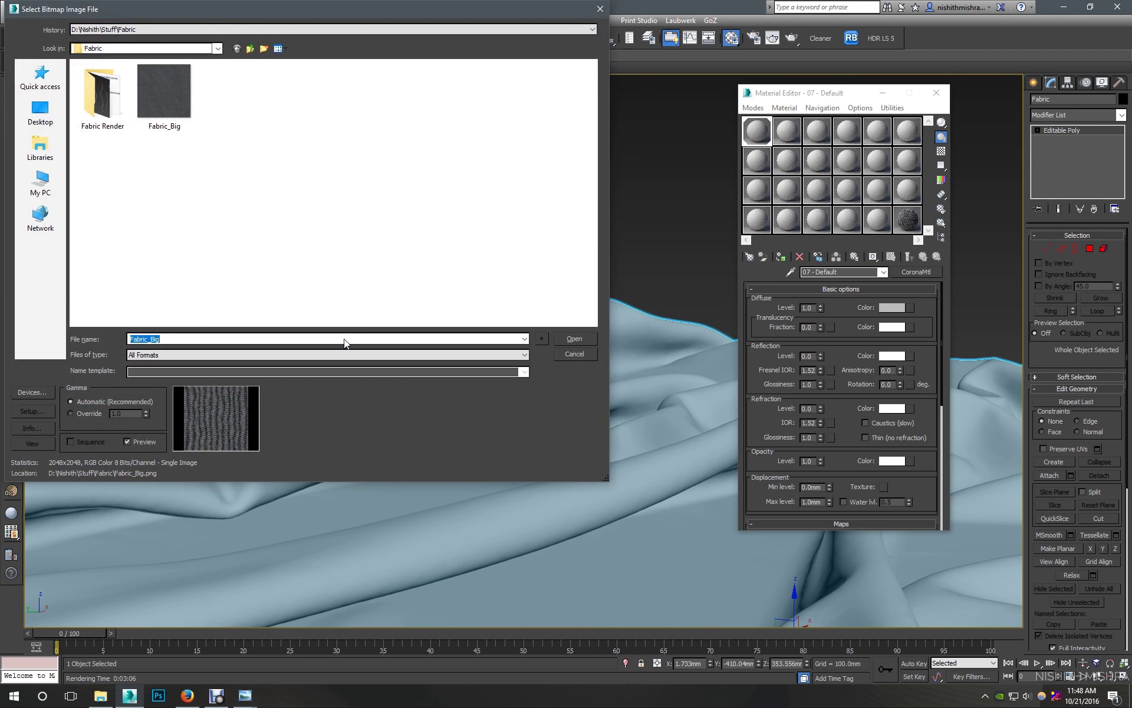
{"action": "double_click", "coordinate": [173, 102]}
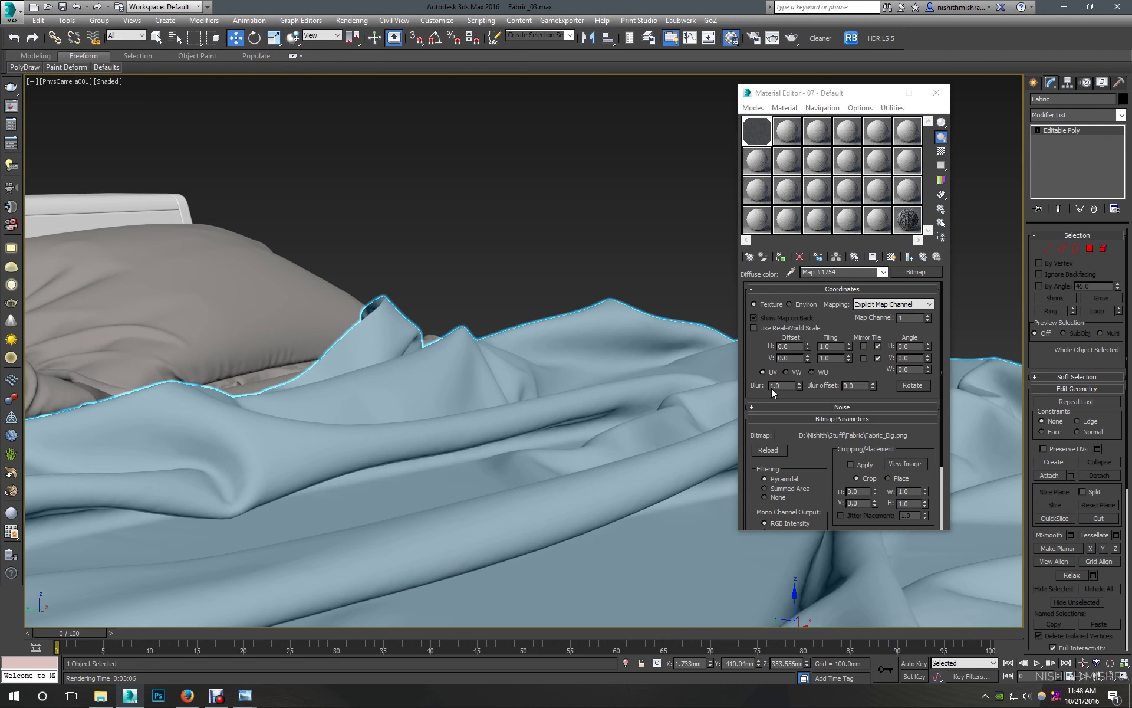
{"action": "right_click", "coordinate": [799, 385]}
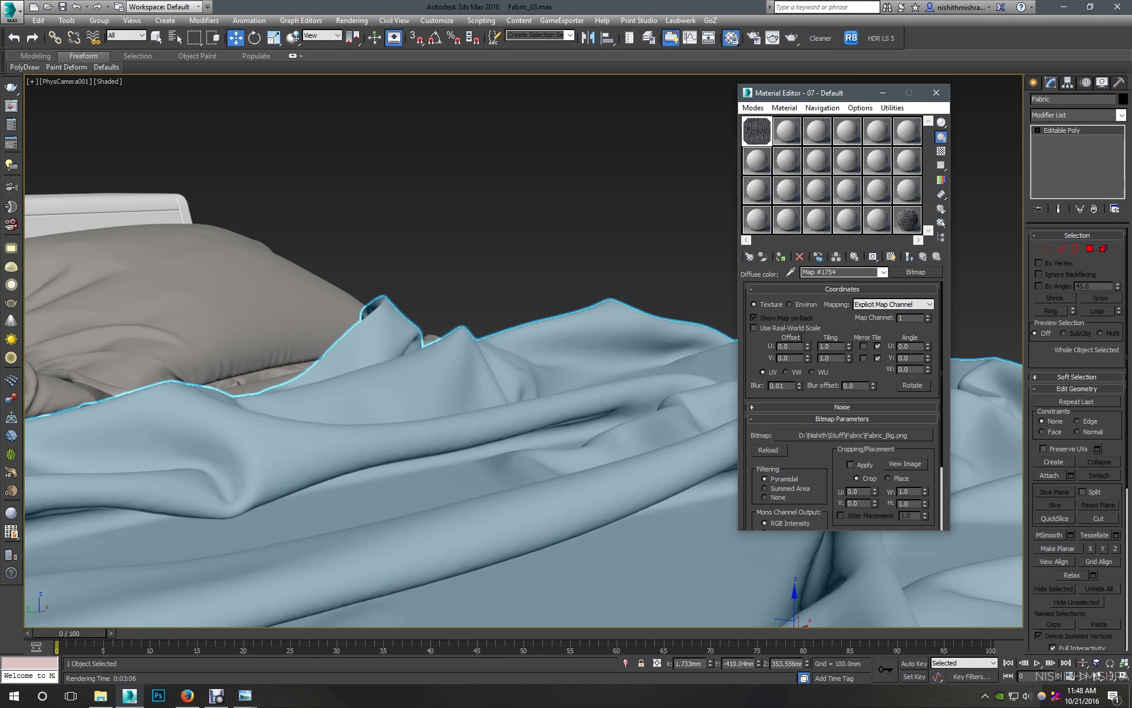
Examine the knit texture in an enlarged preview of the material, placed clear of the Material Editor
{"action": "double_click", "coordinate": [766, 136]}
{"action": "left_click", "coordinate": [909, 256]}
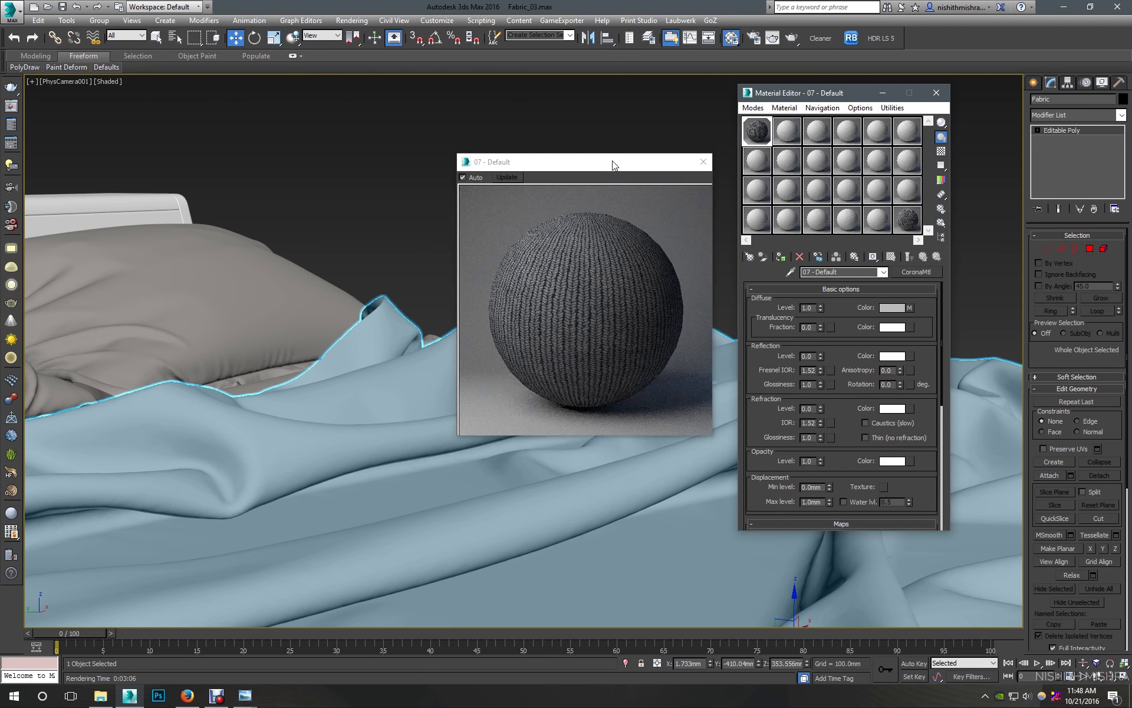
{"action": "left_click_drag", "start_coordinate": [612, 161], "coordinate": [534, 135]}
{"action": "left_click", "coordinate": [696, 381]}
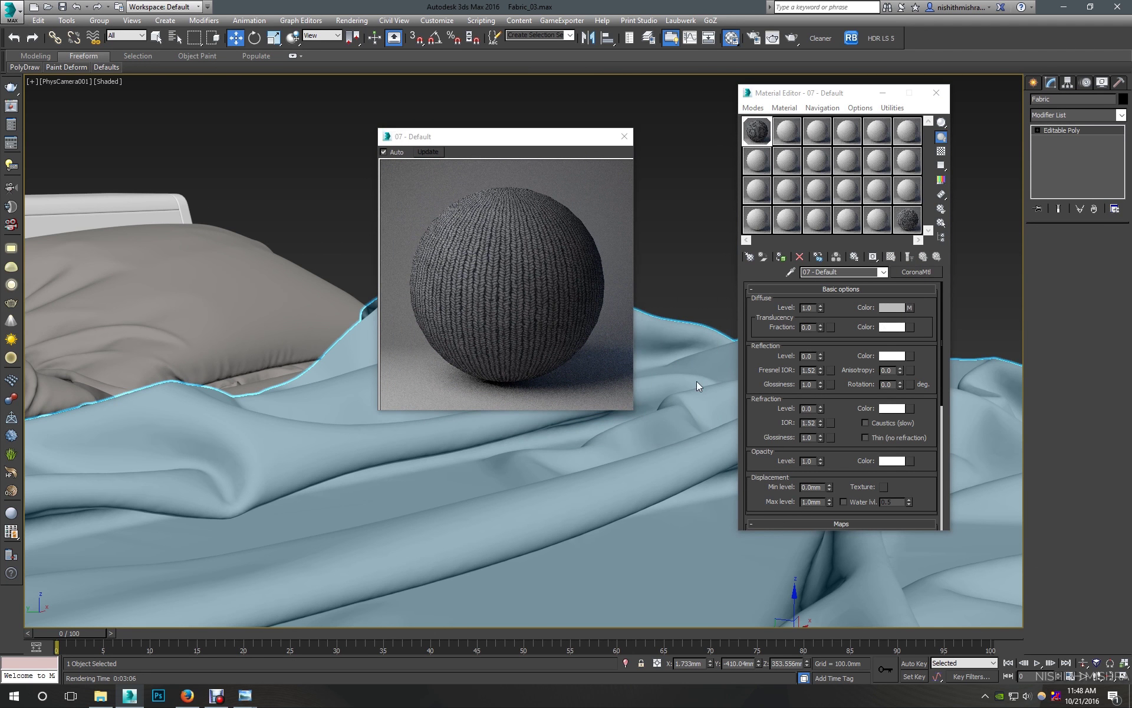
Assign the material to the fabric, show its diffuse bitmap in the viewport and close the enlarged preview
{"action": "left_click", "coordinate": [780, 257]}
{"action": "left_click", "coordinate": [909, 307]}
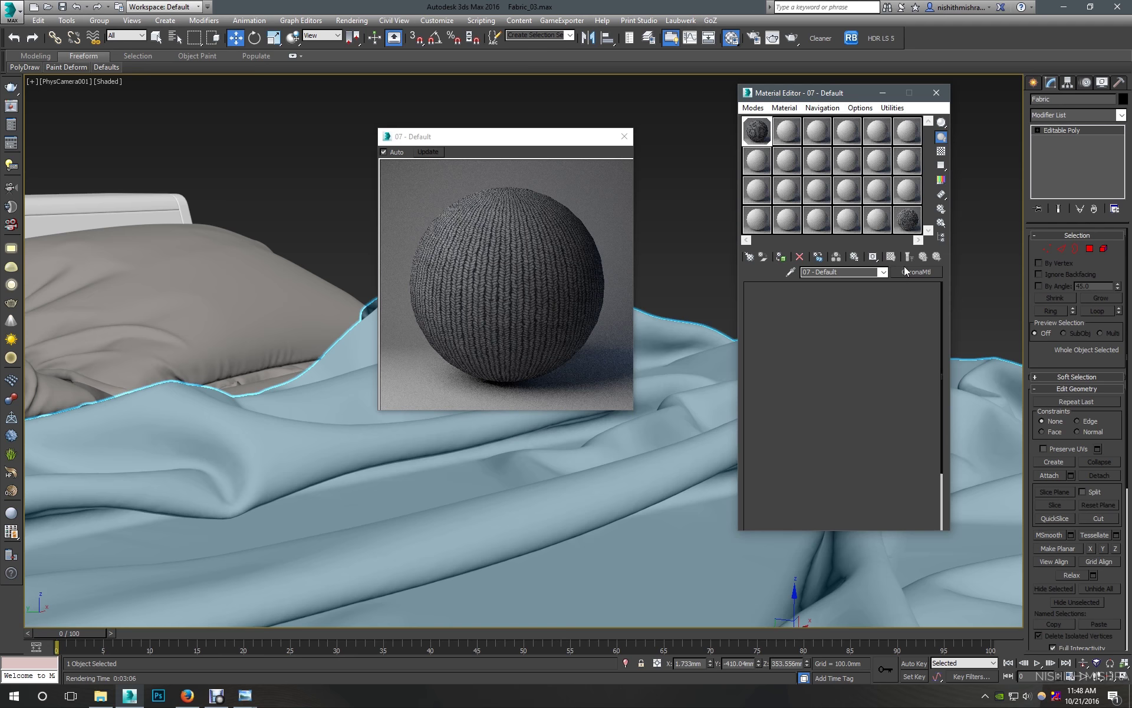
{"action": "left_click", "coordinate": [891, 256]}
{"action": "left_click", "coordinate": [624, 137]}
{"action": "left_click", "coordinate": [501, 450]}
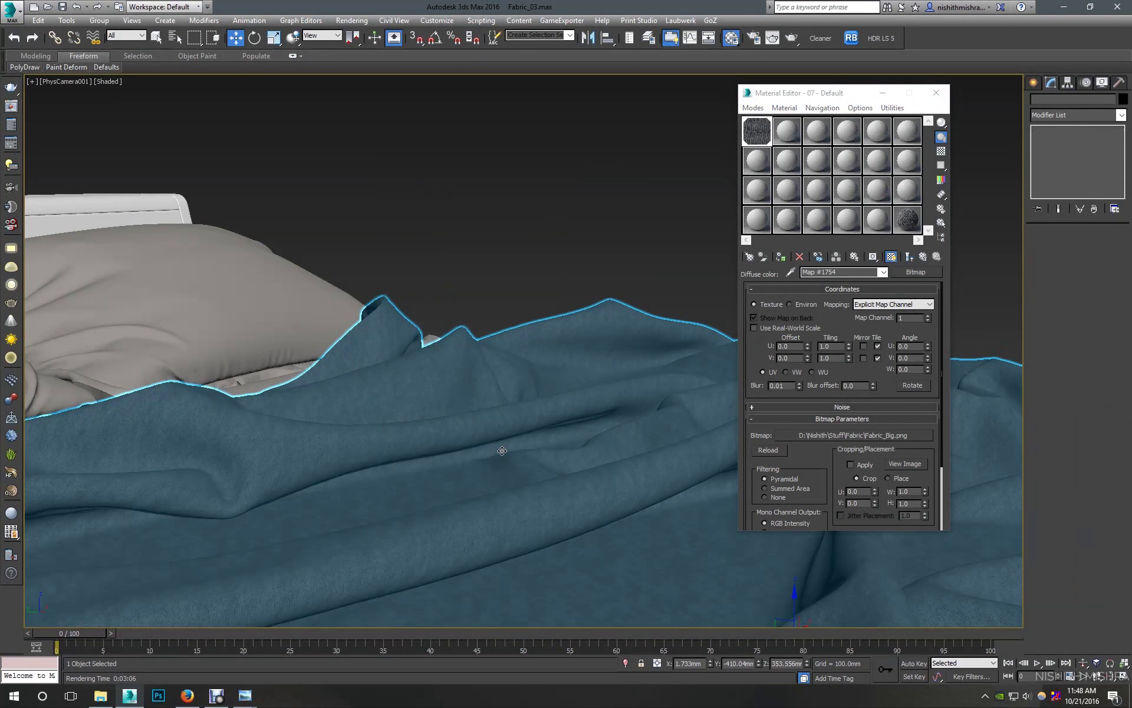
Isolate the fabric in a perspective view and examine the scale of the knit pattern on its folds
{"action": "key", "text": "p"}
{"action": "key", "text": "alt+q"}
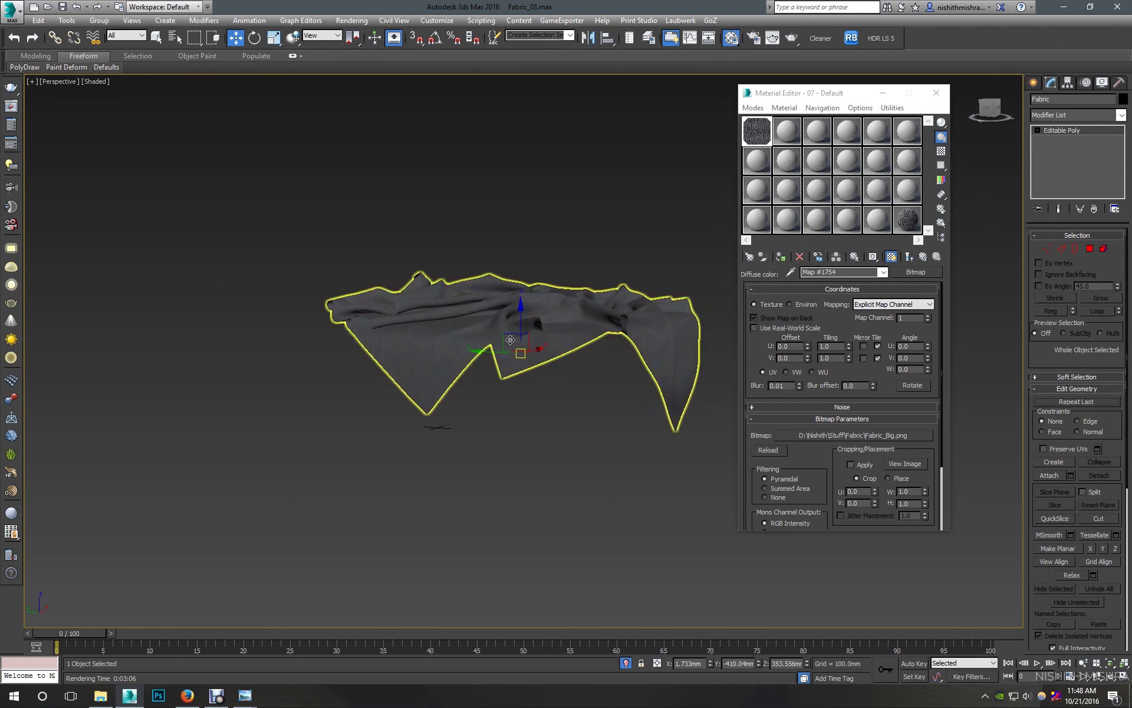
{"action": "middle_click_drag", "start_coordinate": [510, 340], "coordinate": [515, 375], "text": "alt"}
{"action": "scroll", "coordinate": [461, 339], "scroll_direction": "up", "scroll_amount": 4}
{"action": "scroll", "coordinate": [461, 339], "scroll_direction": "up", "scroll_amount": 3}
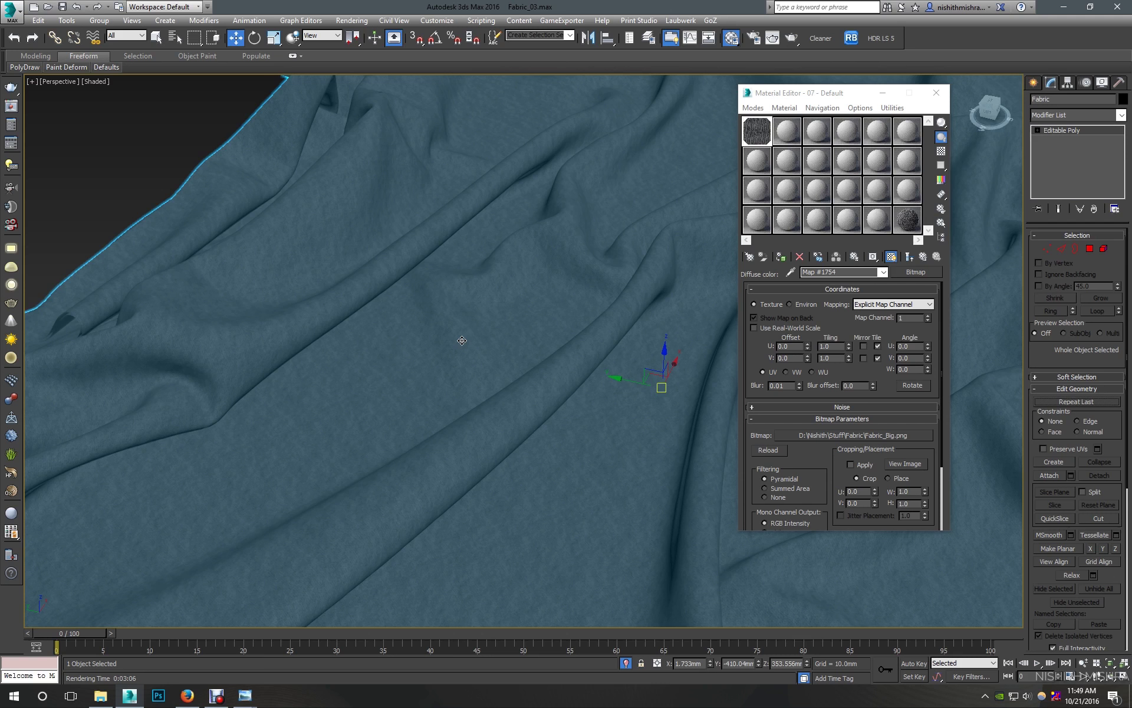
{"action": "scroll", "coordinate": [451, 348], "scroll_direction": "up", "scroll_amount": 5}
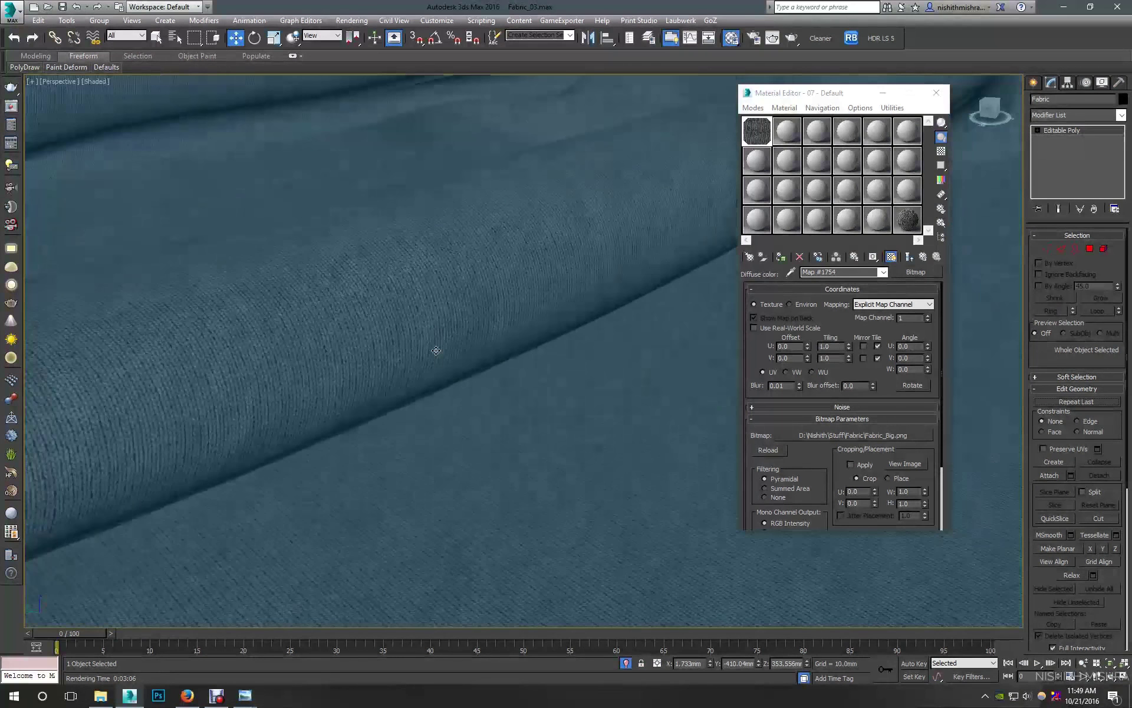
{"action": "scroll", "coordinate": [436, 350], "scroll_direction": "down", "scroll_amount": 5}
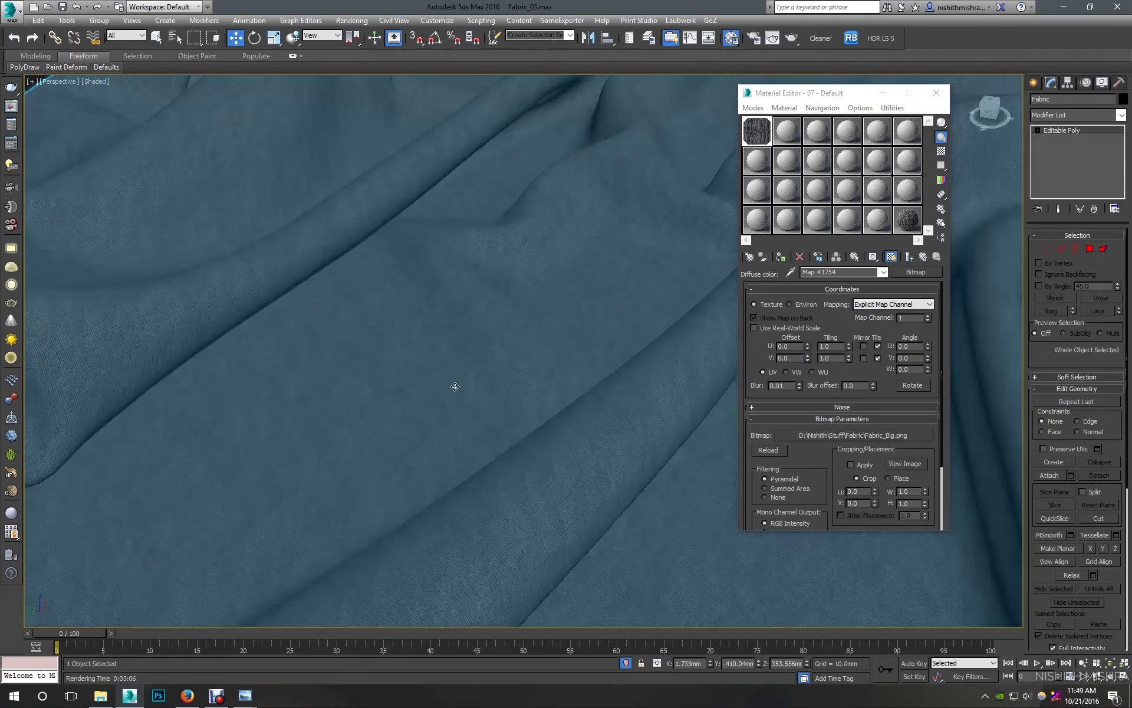
{"action": "middle_click_drag", "start_coordinate": [455, 386], "coordinate": [451, 371], "text": "alt"}
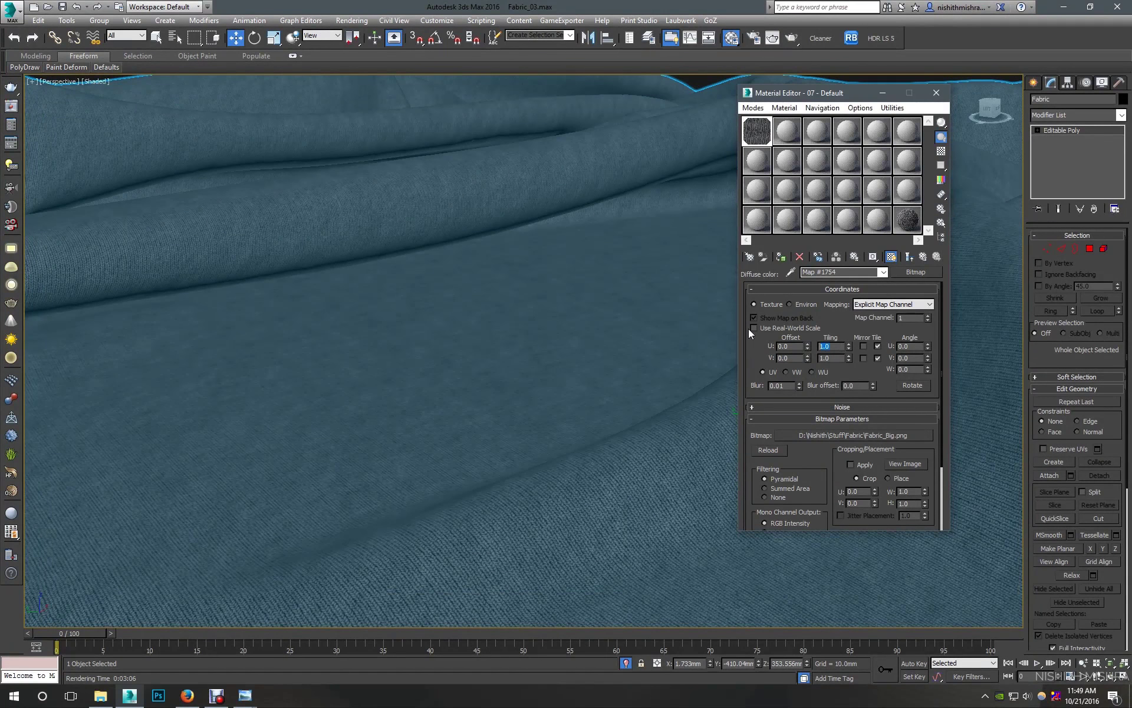
Set the diffuse bitmap's U and V tiling to 0.5 and check the knit scale across the fabric
{"action": "double_click", "coordinate": [829, 346]}
{"action": "type", "text": "0.5"}
{"action": "key", "text": "Return"}
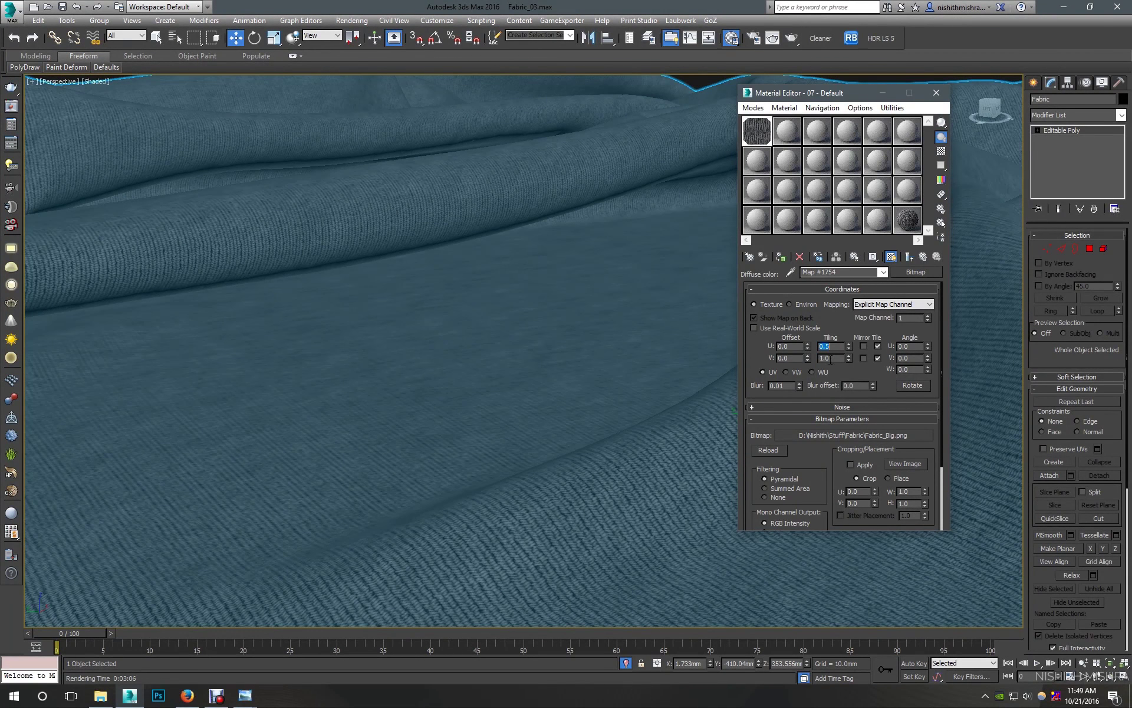
{"action": "key", "text": "Tab"}
{"action": "type", "text": "0.5"}
{"action": "key", "text": "Return"}
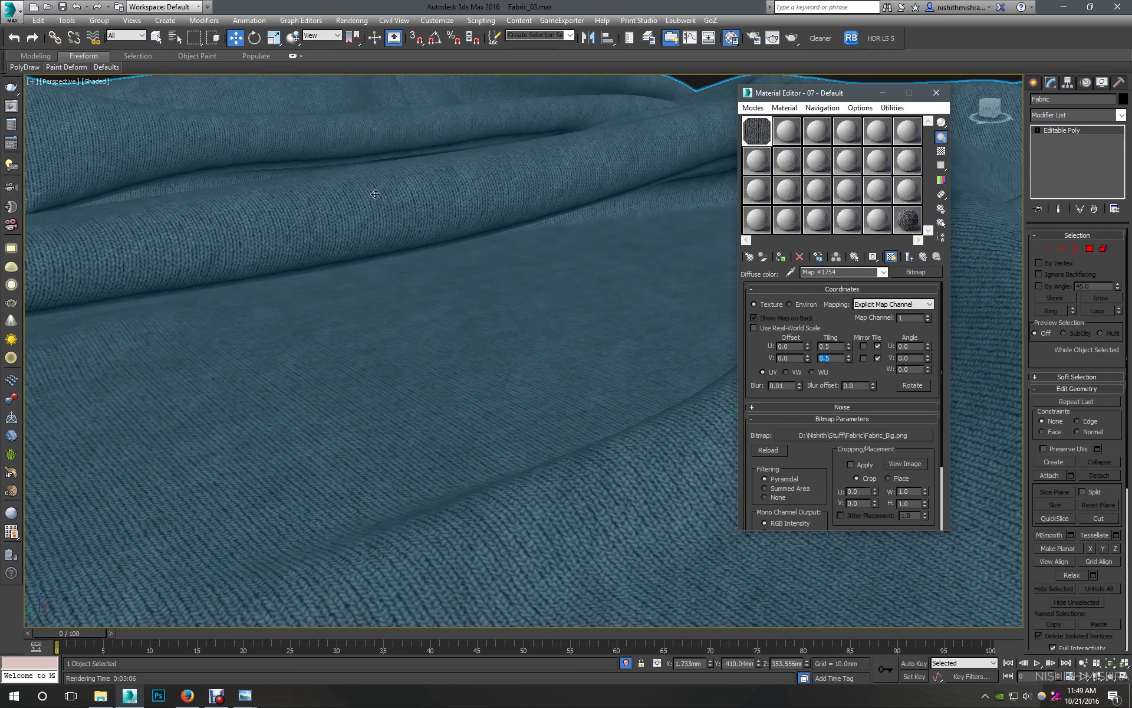
{"action": "scroll", "coordinate": [374, 196], "scroll_direction": "down", "scroll_amount": 5}
{"action": "middle_click_drag", "start_coordinate": [424, 247], "coordinate": [424, 292]}
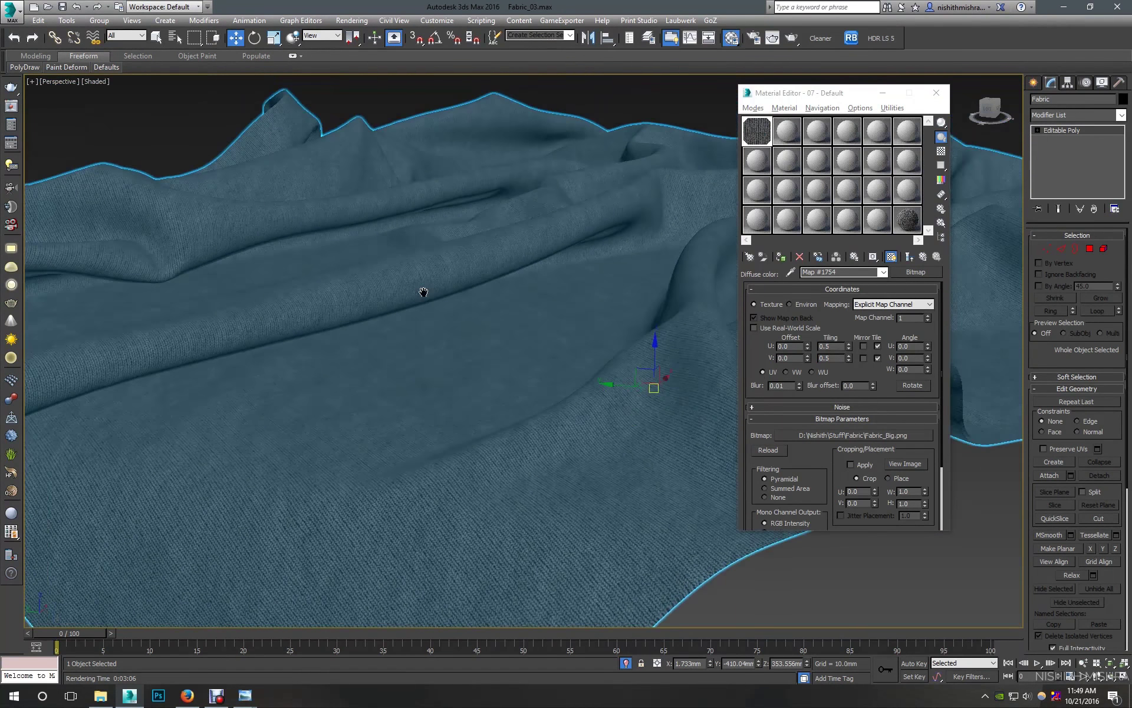
Switch to the physical camera view, end the fabric's isolation and start a Corona render of the bed scene
{"action": "key", "text": "c"}
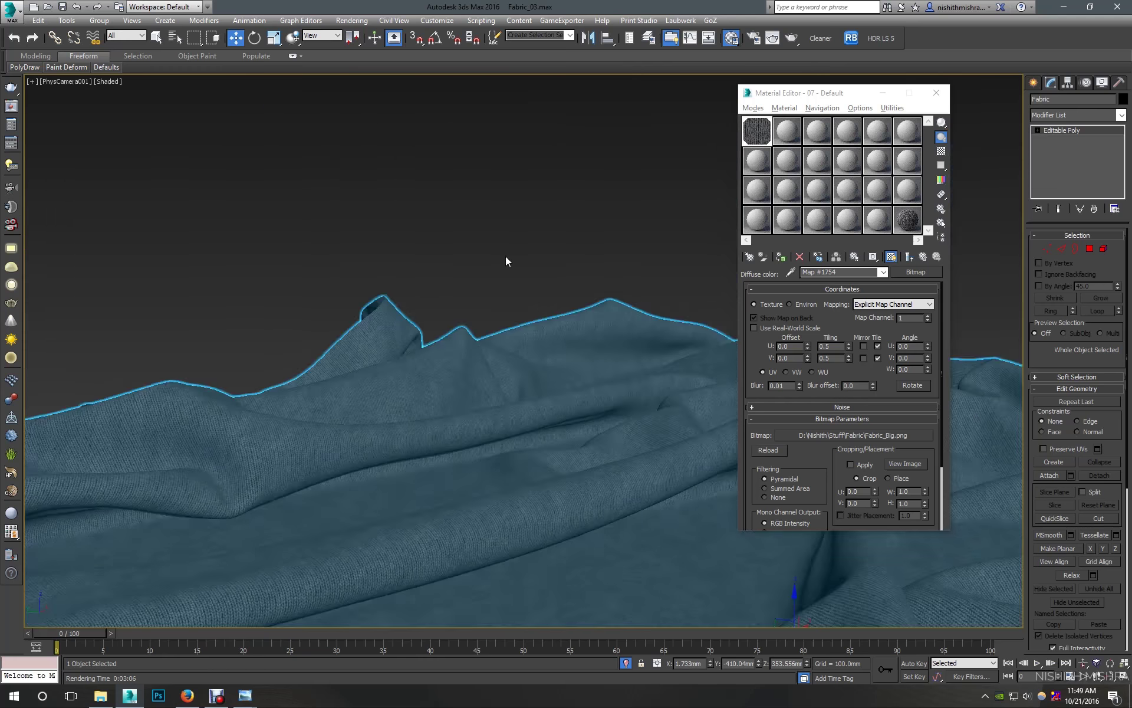
{"action": "left_click", "coordinate": [626, 663]}
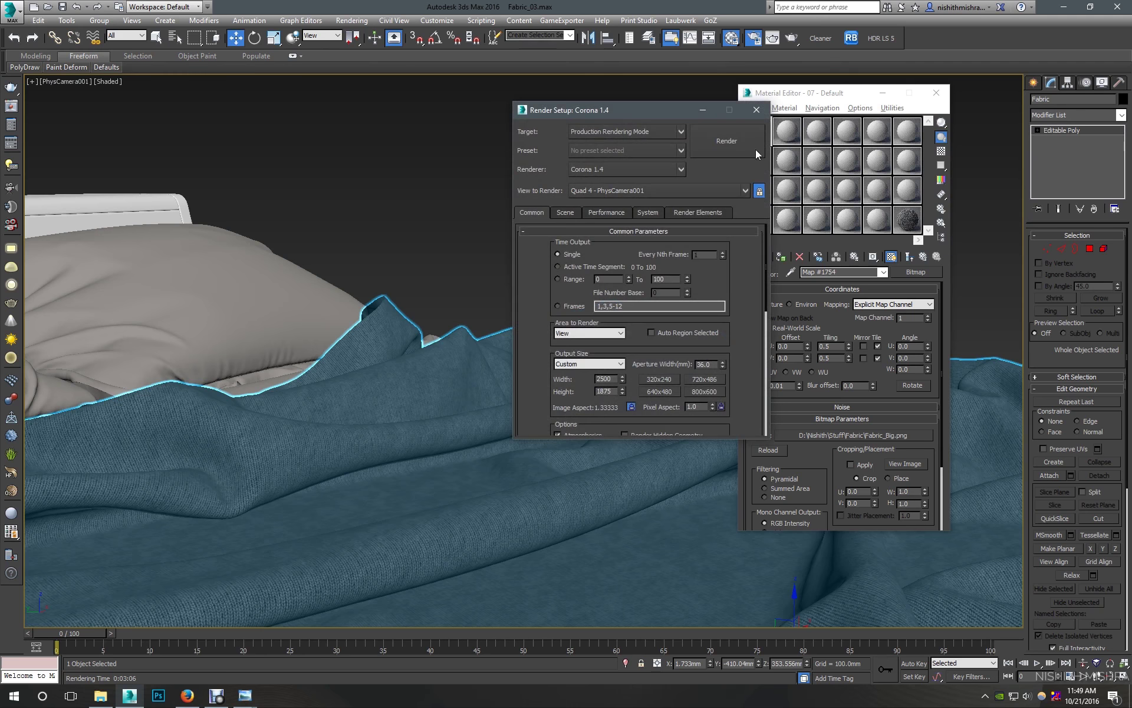
{"action": "left_click", "coordinate": [765, 108]}
{"action": "left_click", "coordinate": [791, 41]}
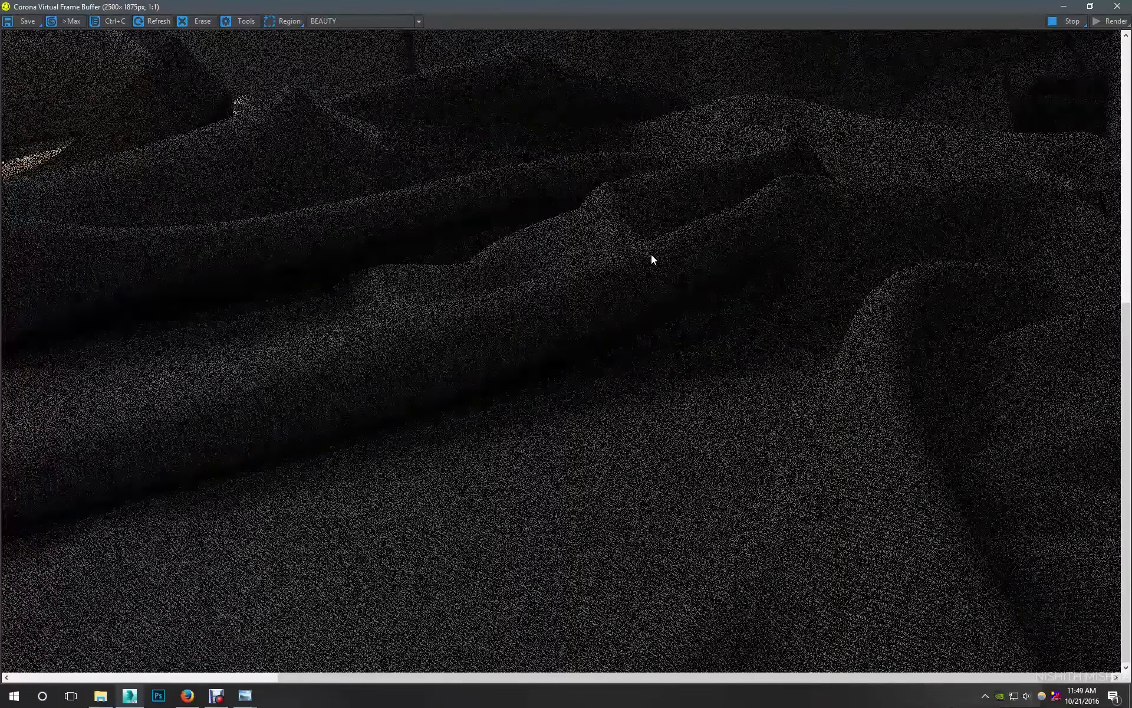
Restrict the render to a region around the central fabric folds and enlarge it to 2:1 to examine the knit
{"action": "left_click", "coordinate": [291, 21]}
{"action": "left_click_drag", "start_coordinate": [228, 202], "coordinate": [662, 462]}
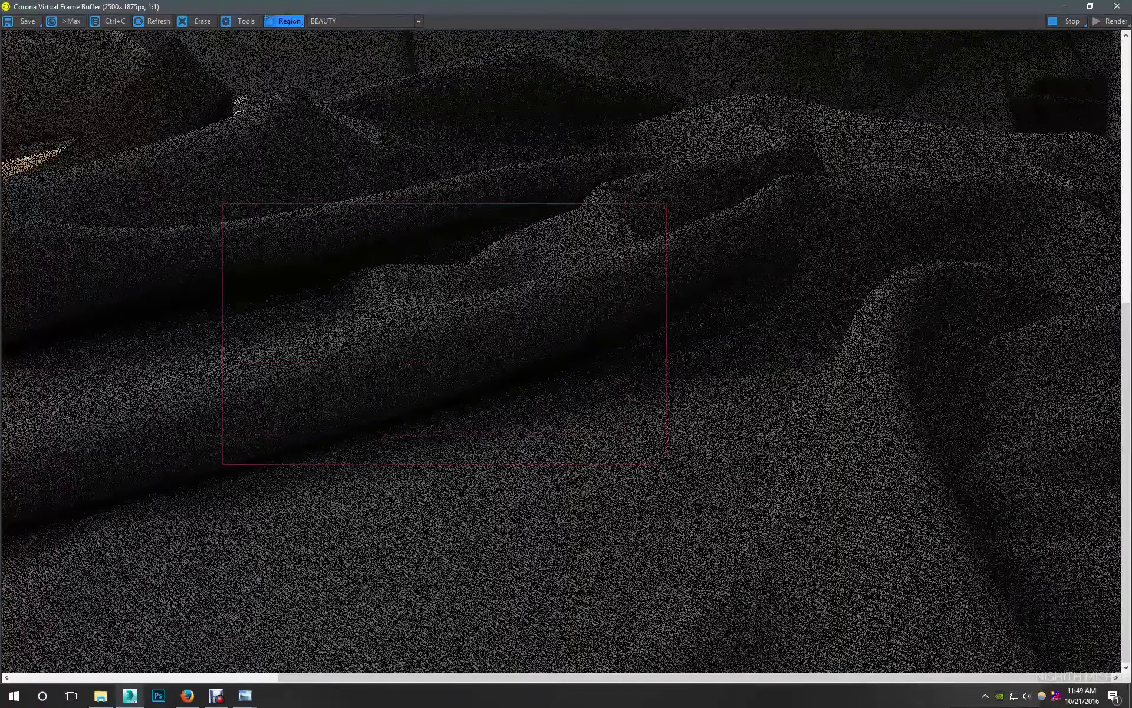
{"action": "left_click_drag", "start_coordinate": [586, 331], "coordinate": [715, 334]}
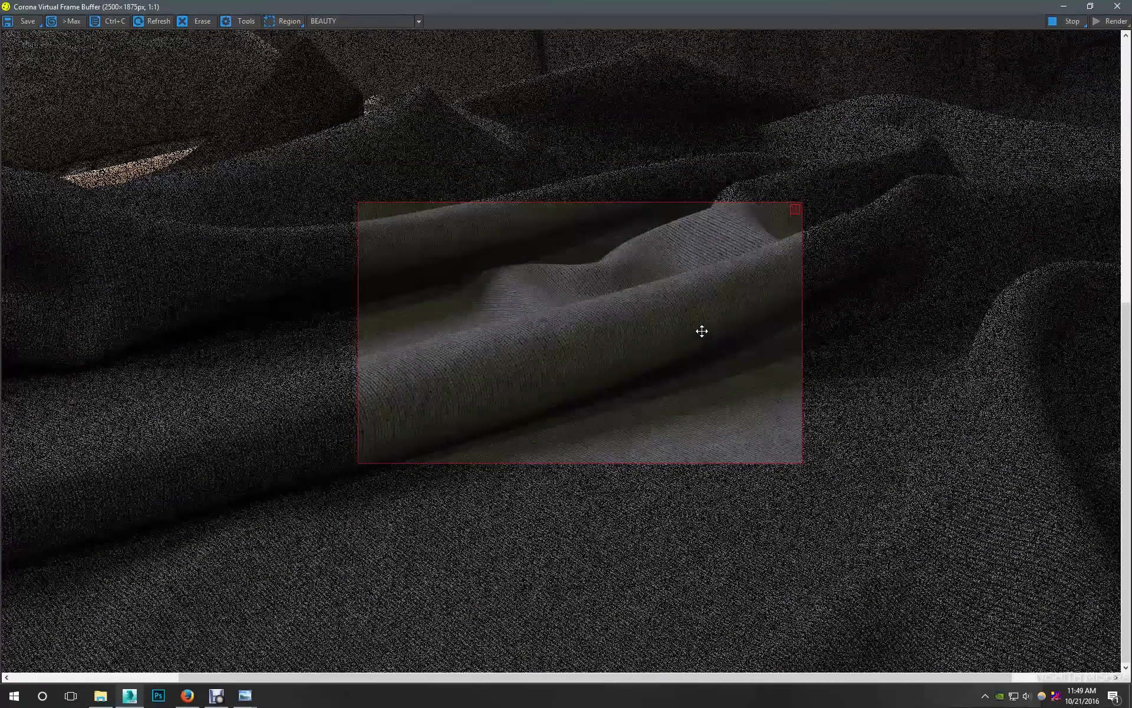
{"action": "scroll", "coordinate": [700, 331], "scroll_direction": "up", "scroll_amount": 1}
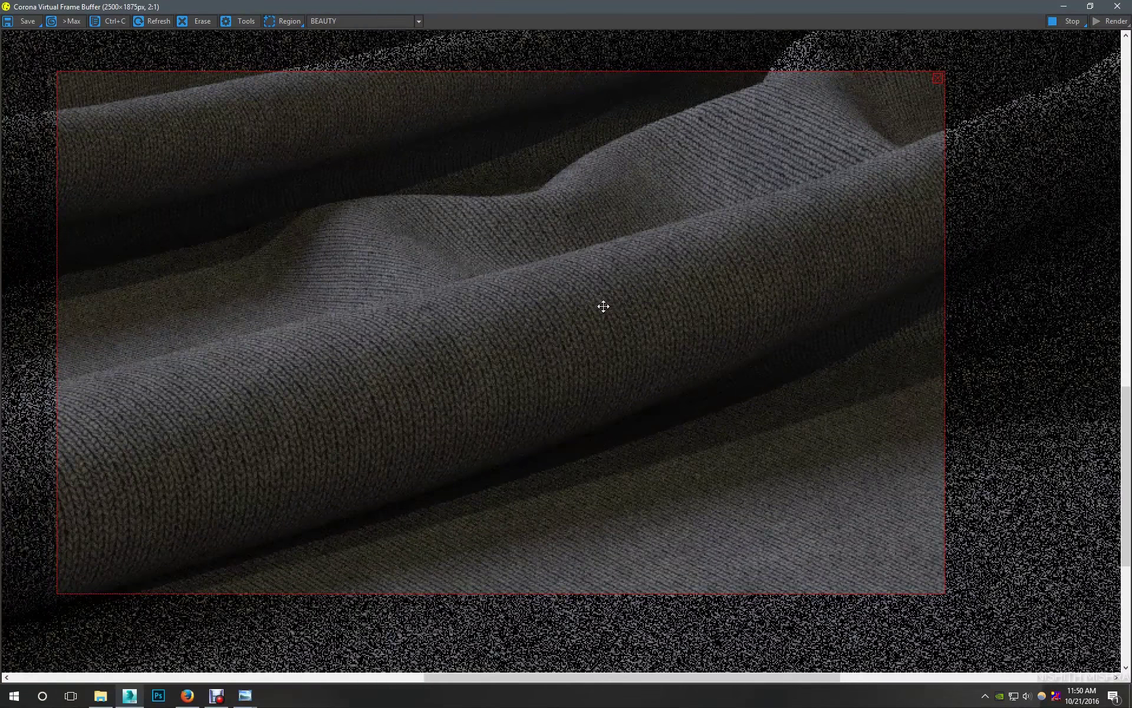
{"action": "left_click_drag", "start_coordinate": [601, 306], "coordinate": [561, 320]}
Raise the render's exposure to -0.462 EV and increase its contrast in the tone mapping settings
{"action": "left_click", "coordinate": [248, 21]}
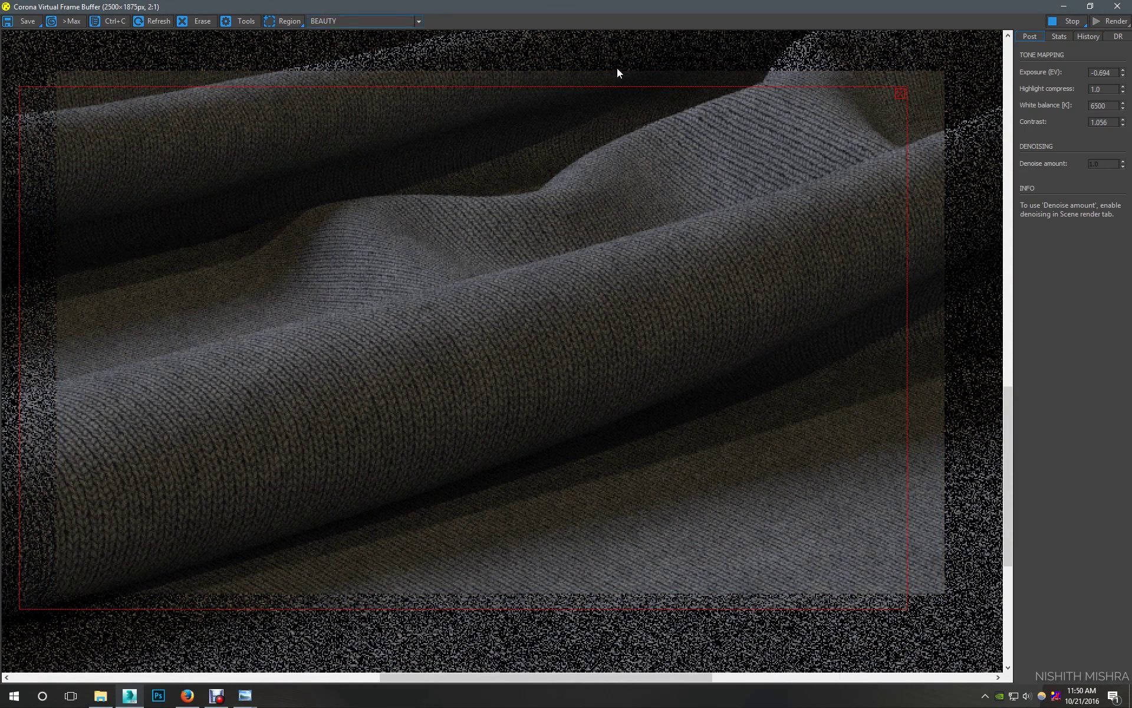
{"action": "left_click_drag", "start_coordinate": [1125, 74], "coordinate": [1126, 53]}
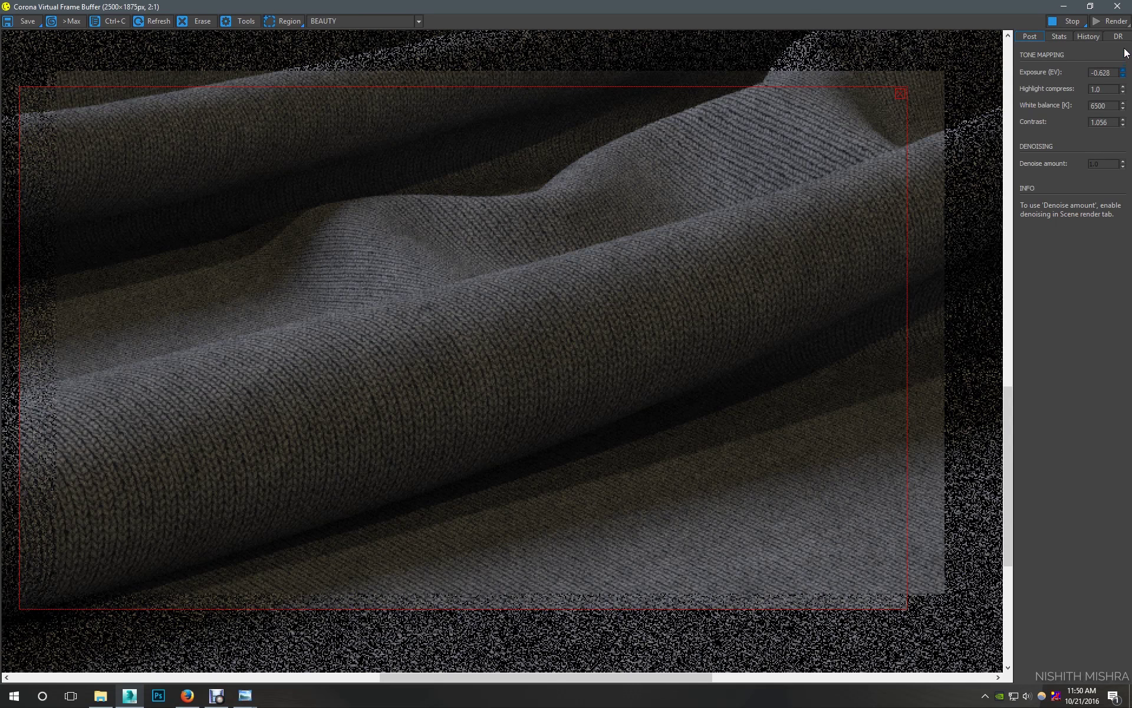
{"action": "left_click_drag", "start_coordinate": [1119, 7], "coordinate": [1119, 6]}
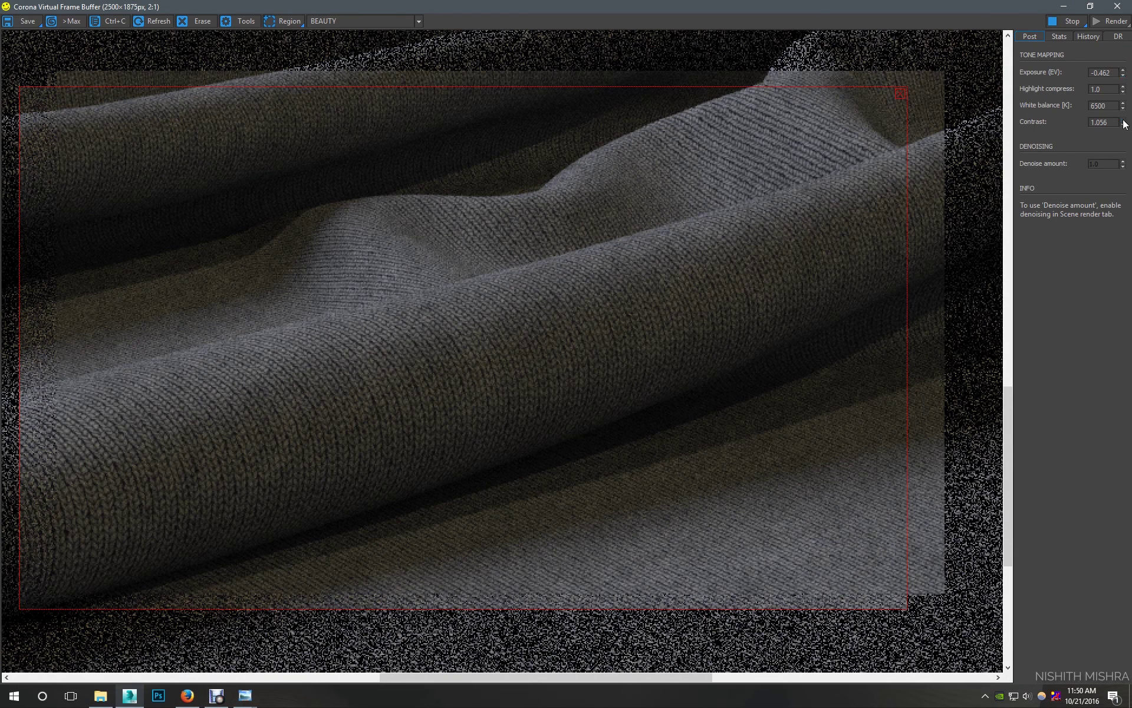
{"action": "left_click_drag", "start_coordinate": [1124, 122], "coordinate": [1124, 56]}
{"action": "left_click", "coordinate": [240, 21]}
Examine the rendered knit folds in the full-size frame buffer, stop the render and close the frame buffer
{"action": "right_click", "coordinate": [270, 3]}
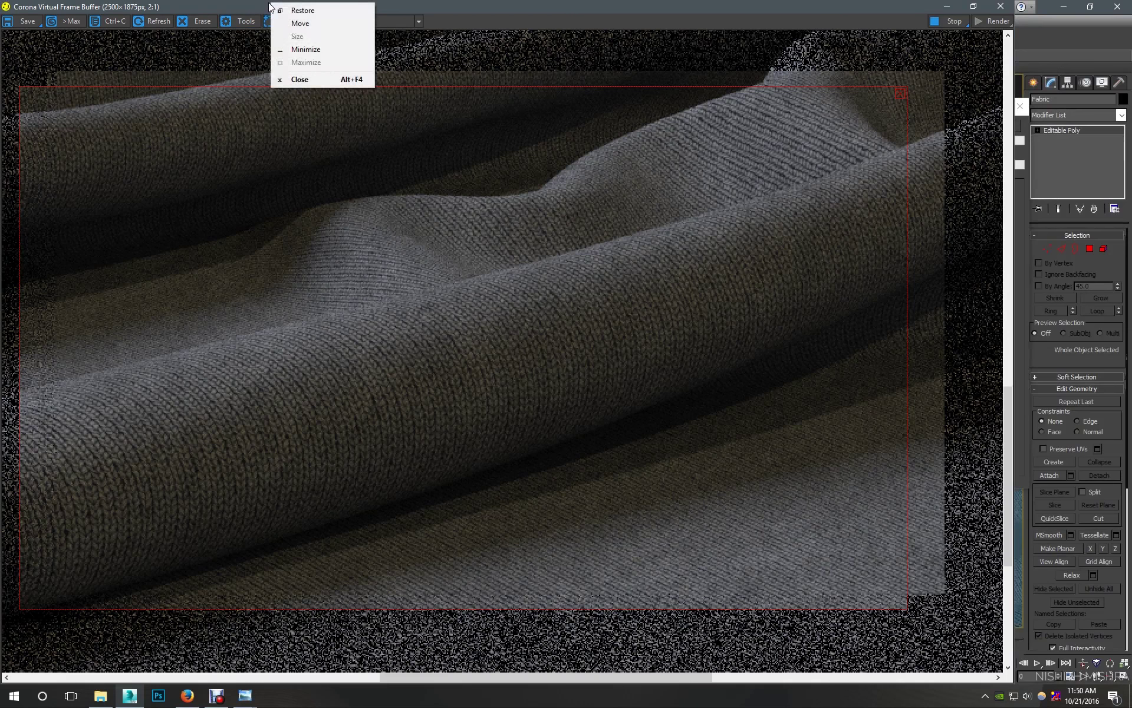
{"action": "left_click", "coordinate": [290, 10]}
{"action": "double_click", "coordinate": [303, 4]}
{"action": "middle_click_drag", "start_coordinate": [485, 304], "coordinate": [562, 271]}
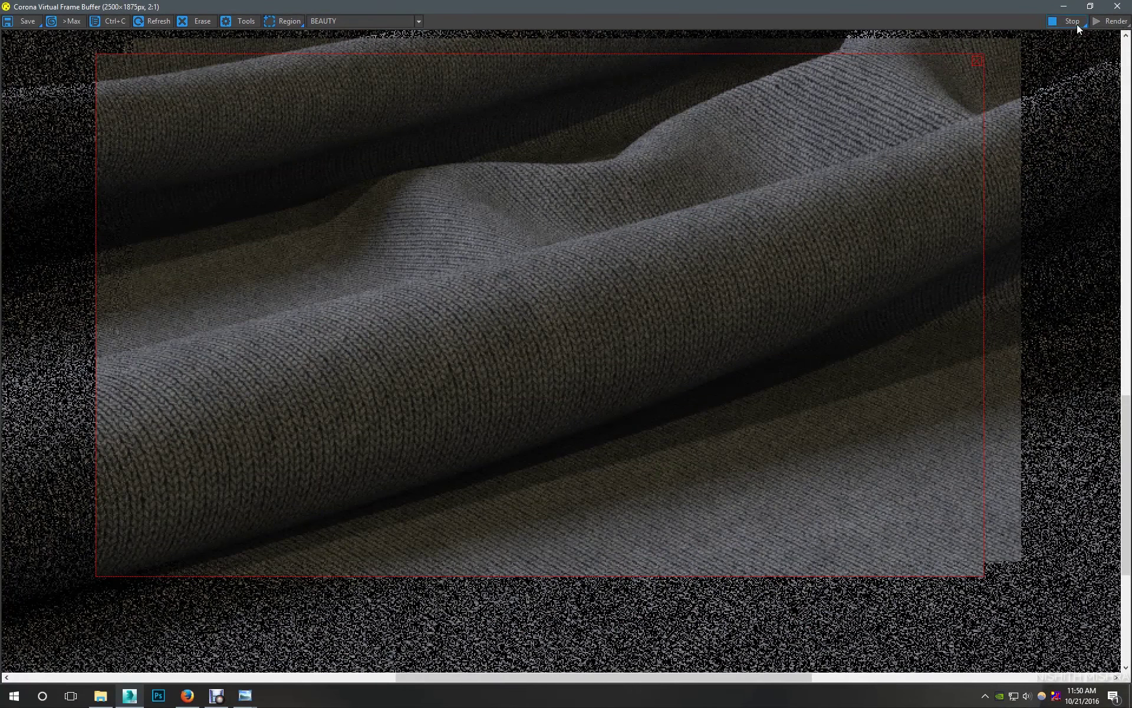
{"action": "left_click", "coordinate": [1123, 8]}
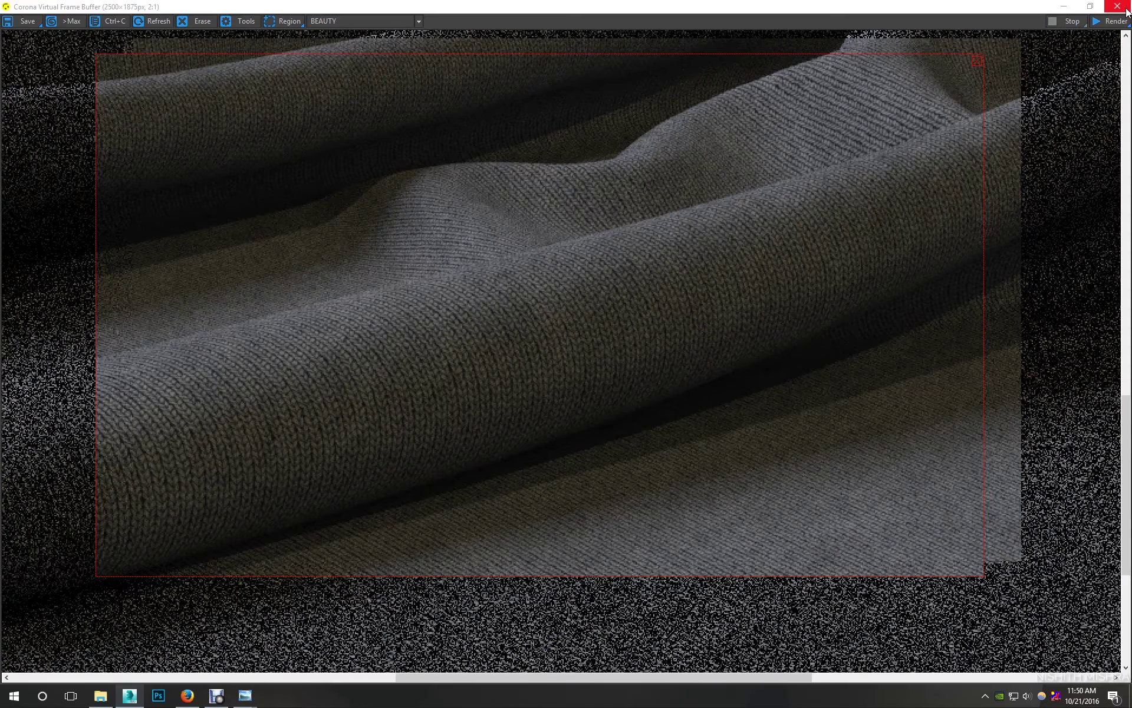
Show the knit material in an enlarged preview and copy the bitmap from its diffuse colour
{"action": "double_click", "coordinate": [767, 132]}
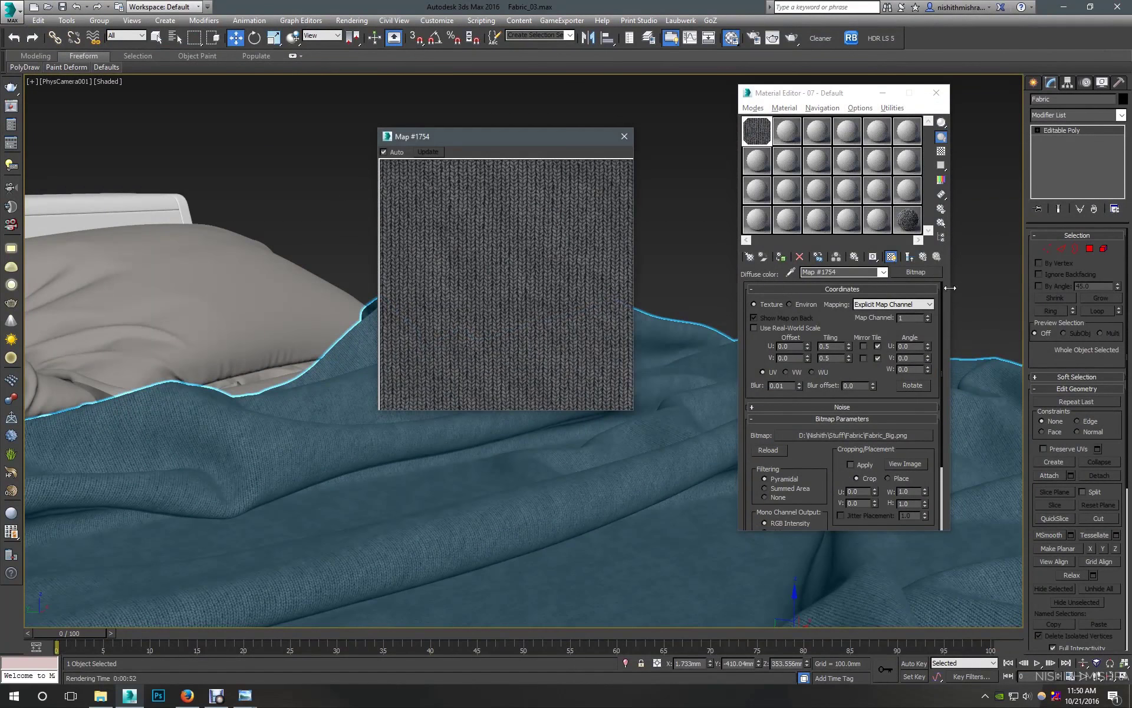
{"action": "left_click", "coordinate": [923, 257]}
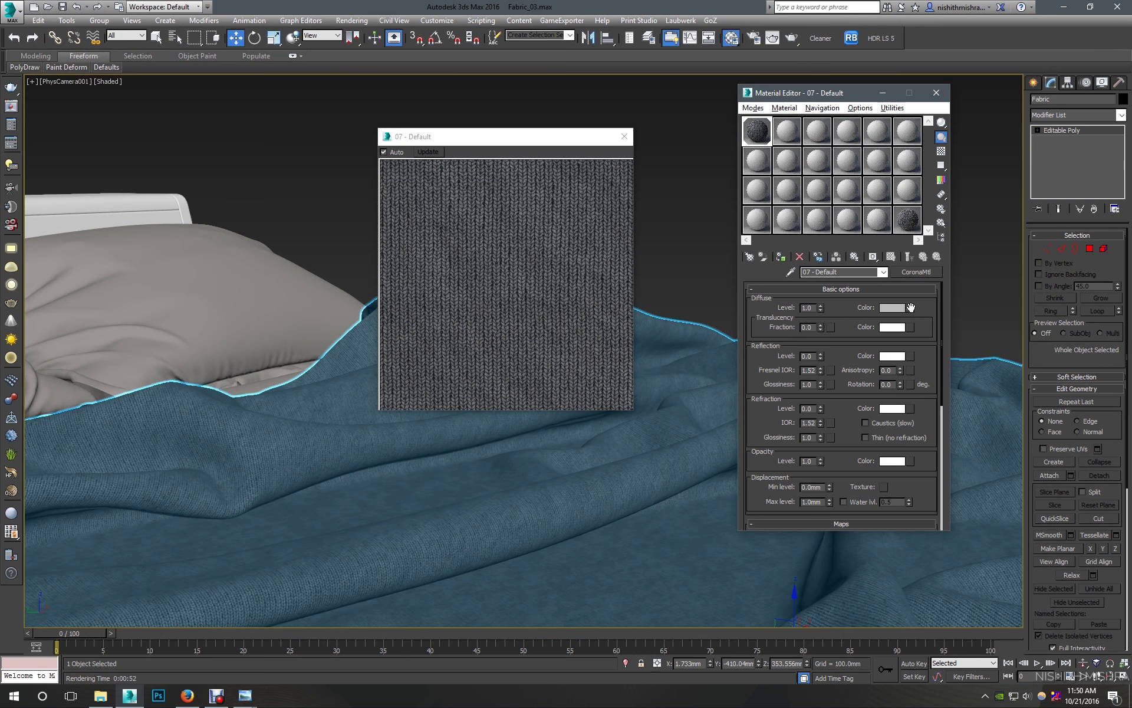
{"action": "right_click", "coordinate": [911, 308]}
{"action": "left_click", "coordinate": [929, 327]}
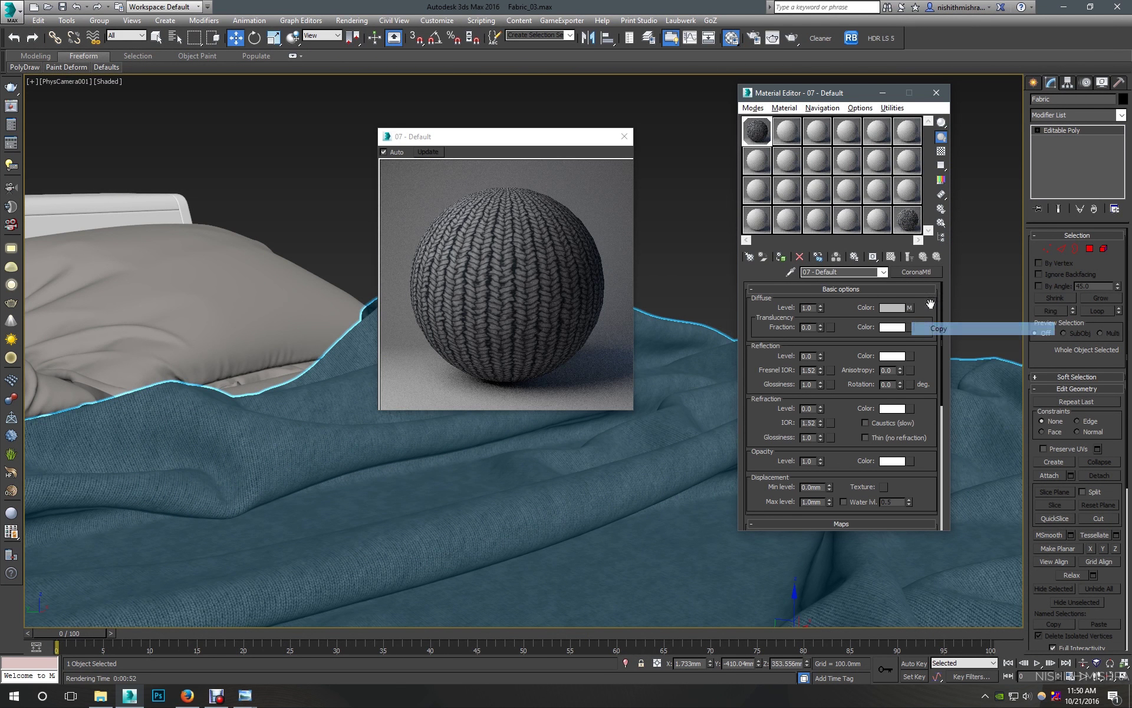
Wrap the diffuse bitmap in a Falloff map, keeping the bitmap as the Falloff's front map
{"action": "left_click", "coordinate": [924, 274]}
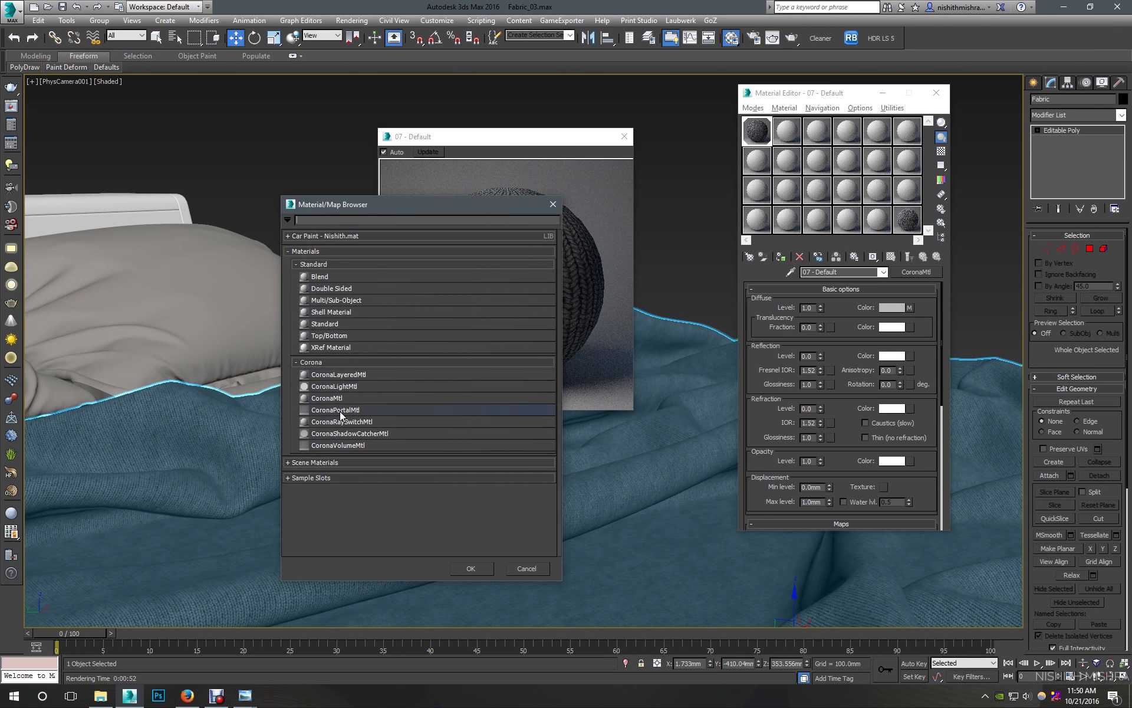
{"action": "left_click", "coordinate": [553, 204]}
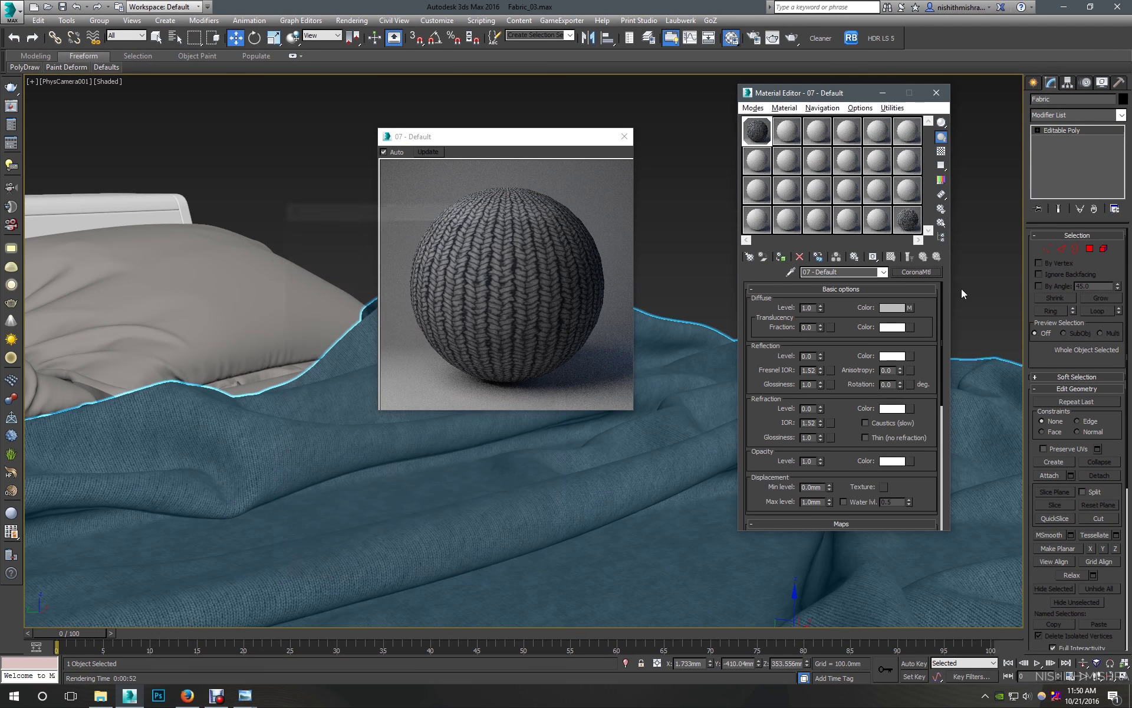
{"action": "left_click", "coordinate": [909, 307]}
{"action": "left_click", "coordinate": [917, 273]}
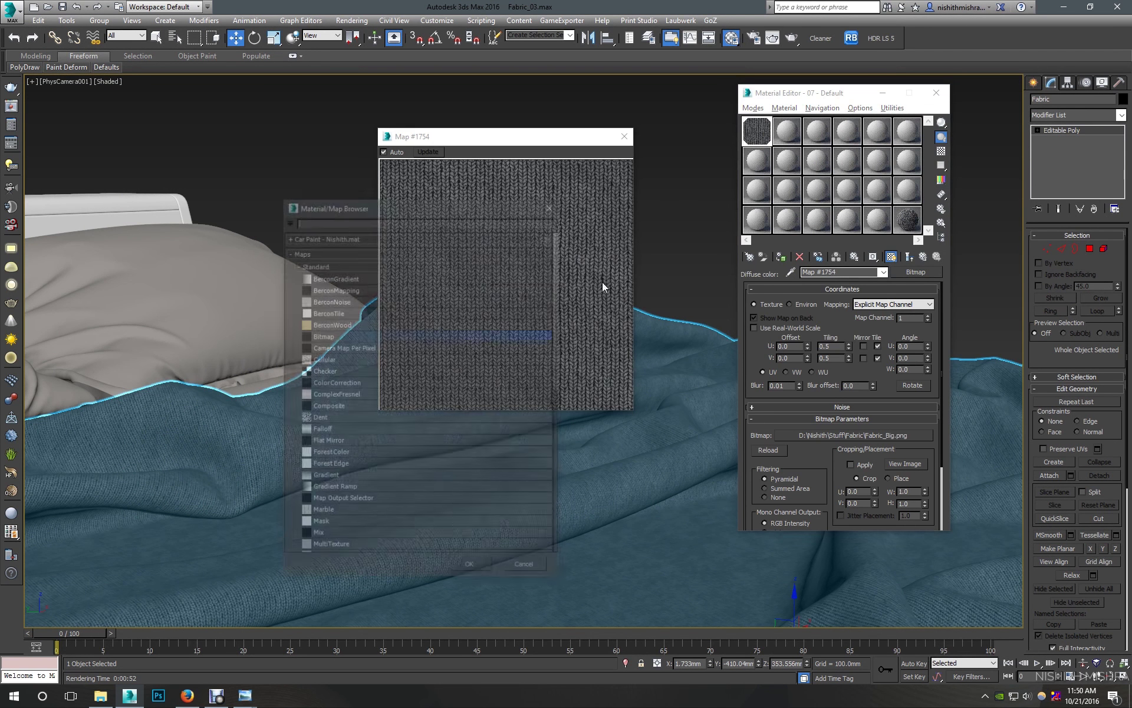
{"action": "double_click", "coordinate": [323, 431]}
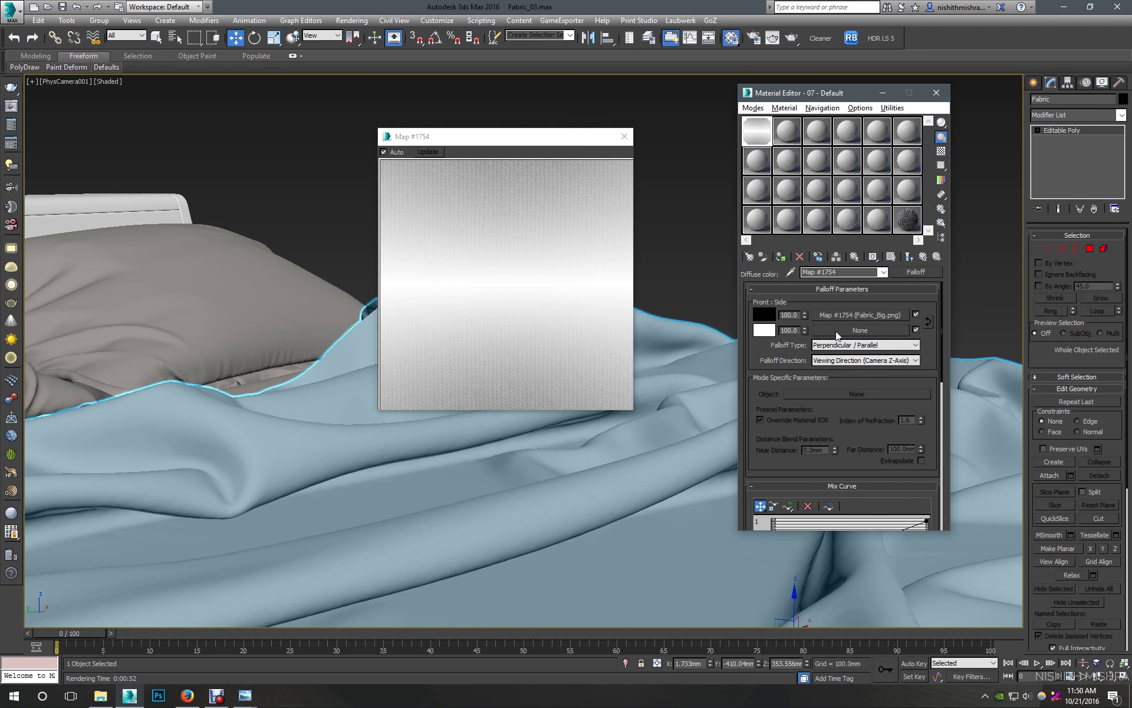
Paste the copied bitmap as an instance into the Falloff's side slot and preview the complete material
{"action": "right_click", "coordinate": [834, 330]}
{"action": "left_click", "coordinate": [854, 335]}
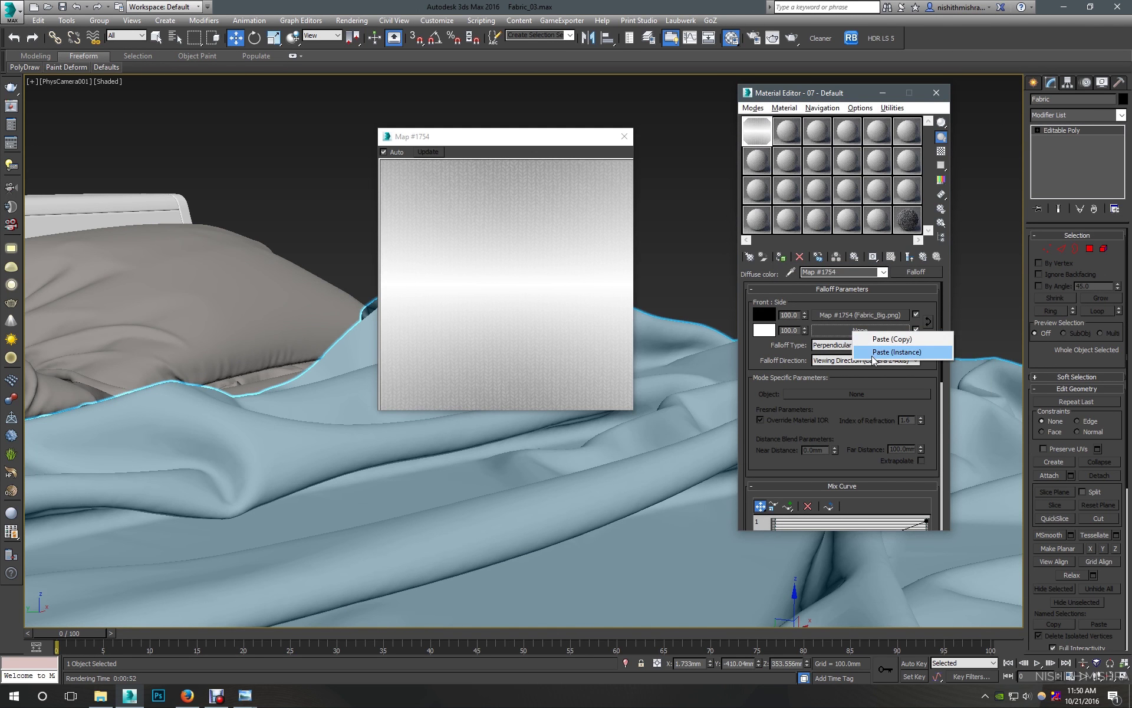
{"action": "left_click", "coordinate": [896, 351]}
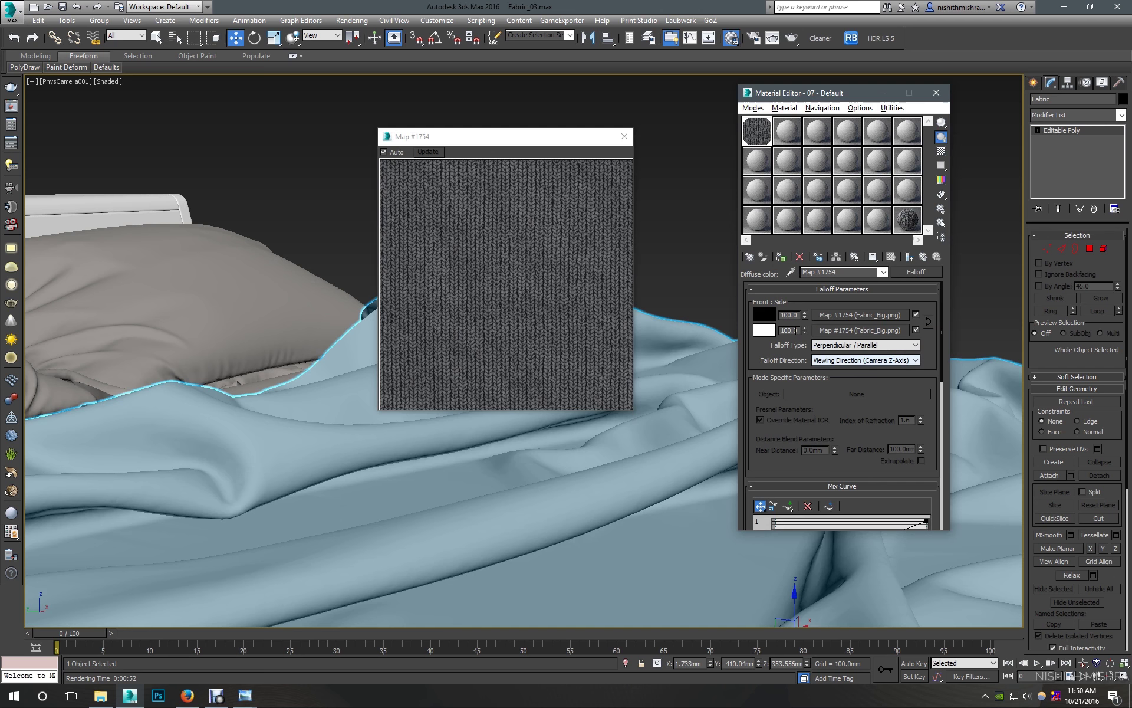
{"action": "left_click", "coordinate": [910, 257]}
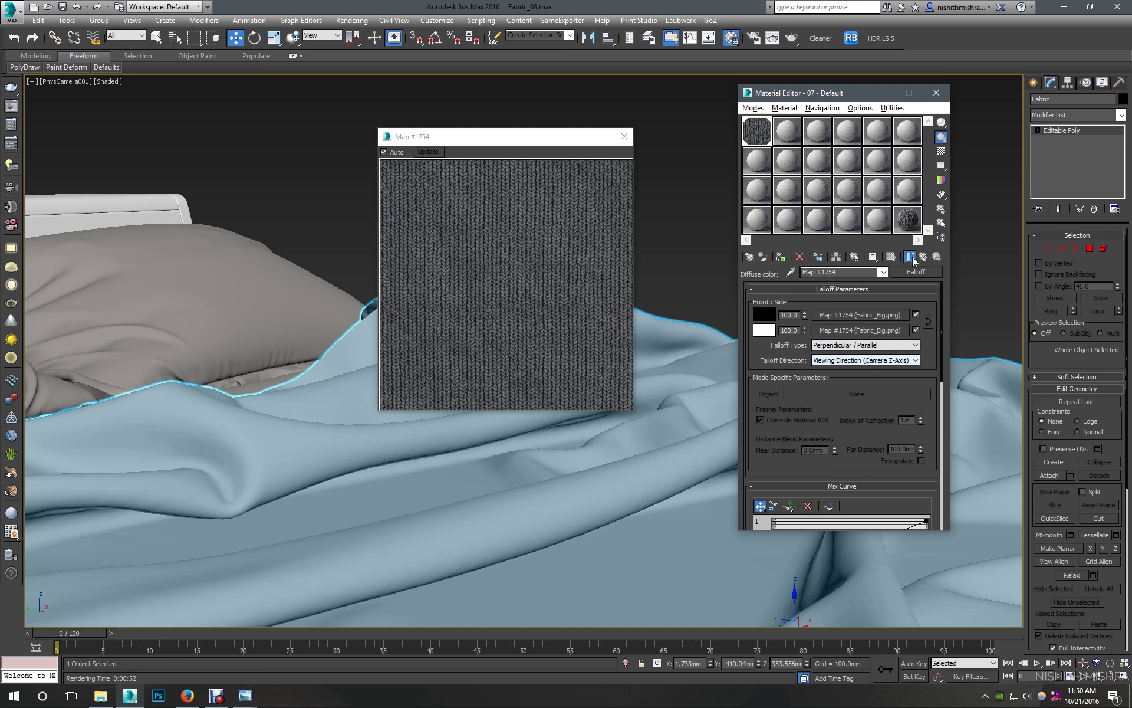
Set the amount of the Falloff's side map to 80
{"action": "left_click", "coordinate": [791, 333]}
{"action": "type", "text": "80"}
{"action": "key", "text": "Return"}
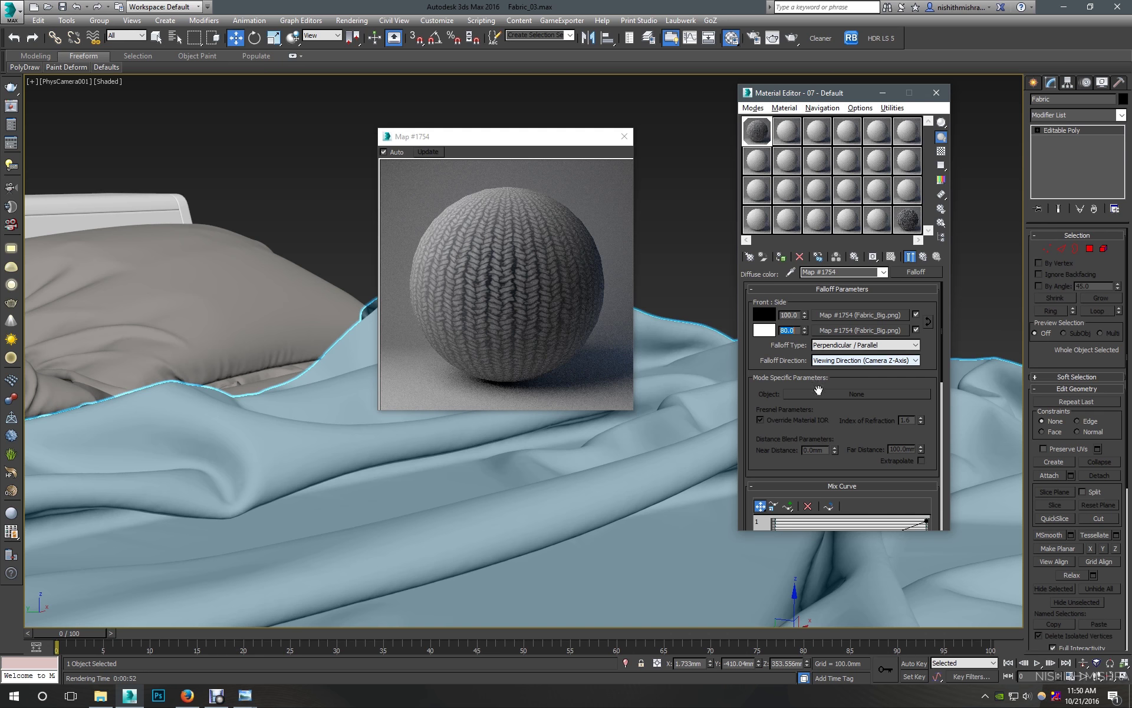
Convert both end points of the Falloff's mix curve to Bezier-Corner and shape the curve into a smooth S
{"action": "scroll", "coordinate": [818, 390], "scroll_direction": "down", "scroll_amount": 3}
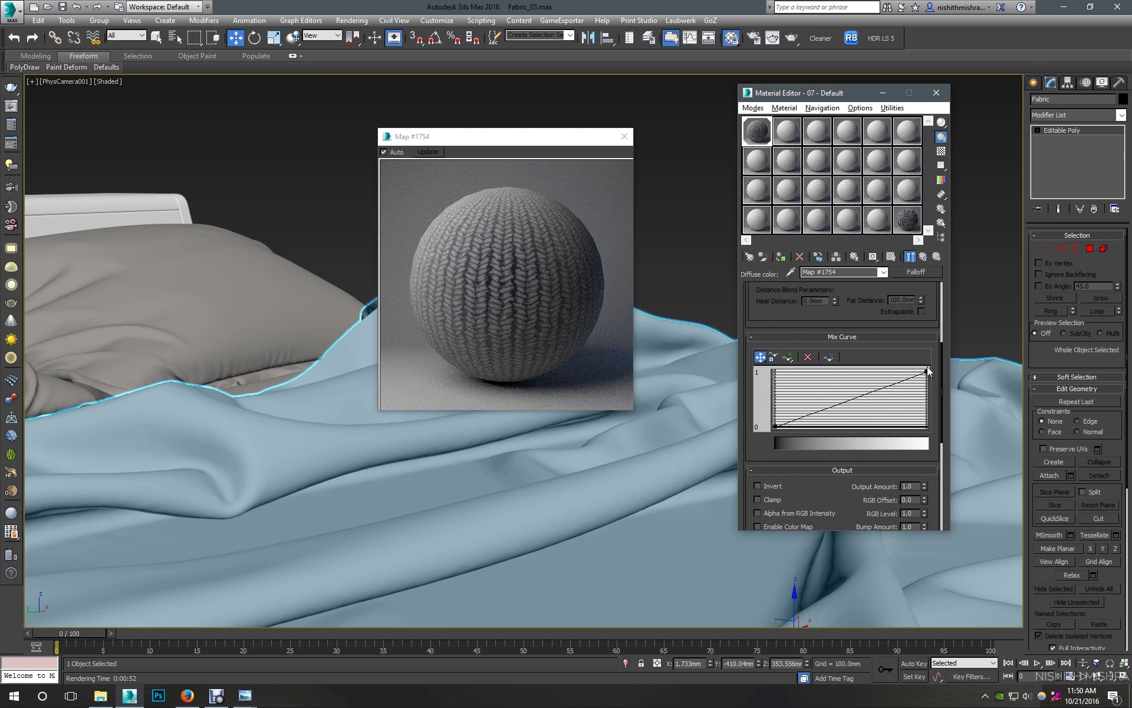
{"action": "right_click", "coordinate": [924, 369]}
{"action": "left_click", "coordinate": [947, 400]}
{"action": "left_click_drag", "start_coordinate": [888, 389], "coordinate": [872, 376]}
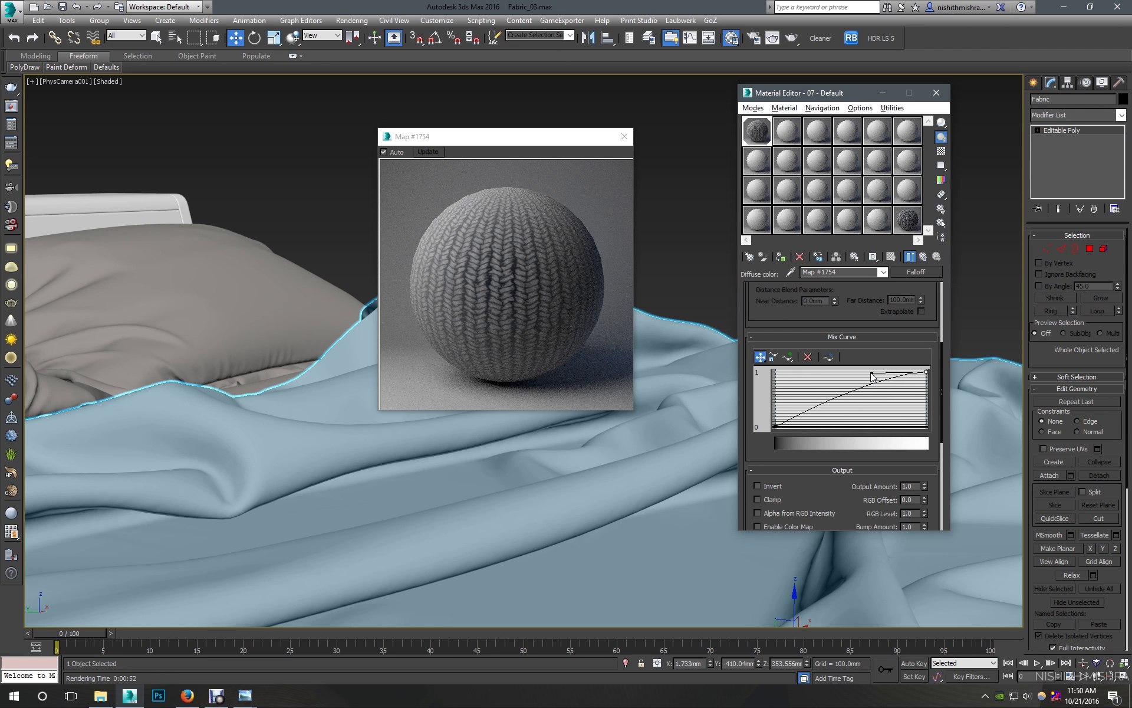
{"action": "right_click", "coordinate": [777, 426]}
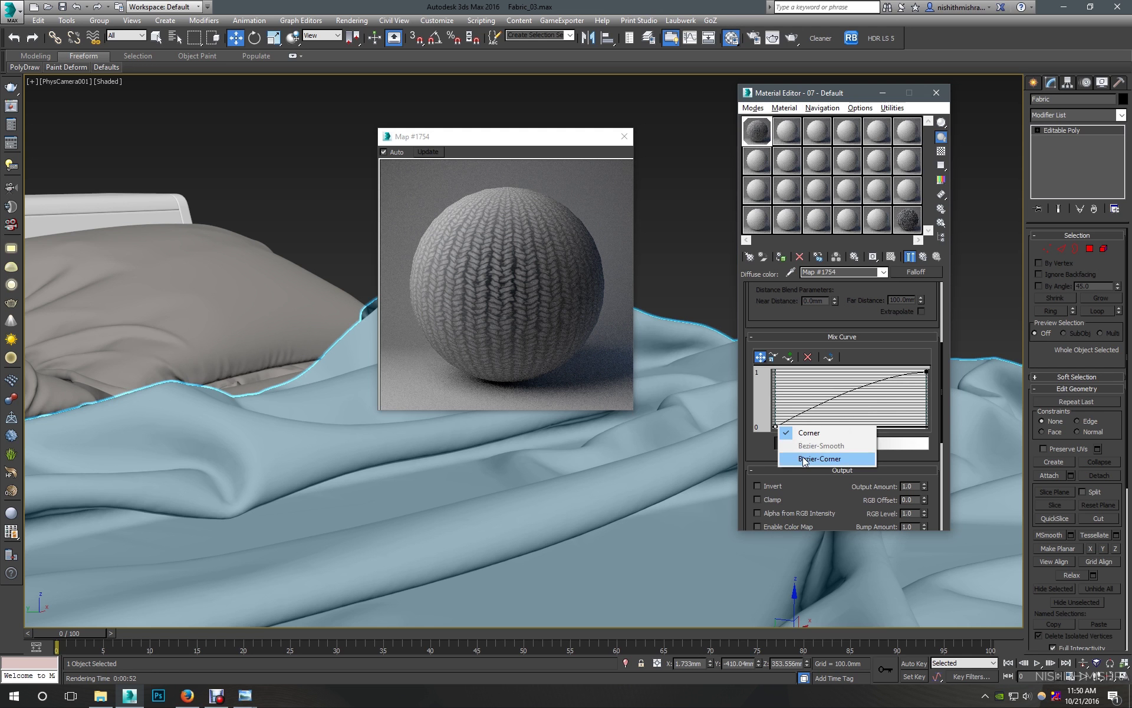
{"action": "left_click", "coordinate": [786, 458]}
{"action": "left_click_drag", "start_coordinate": [813, 414], "coordinate": [854, 424]}
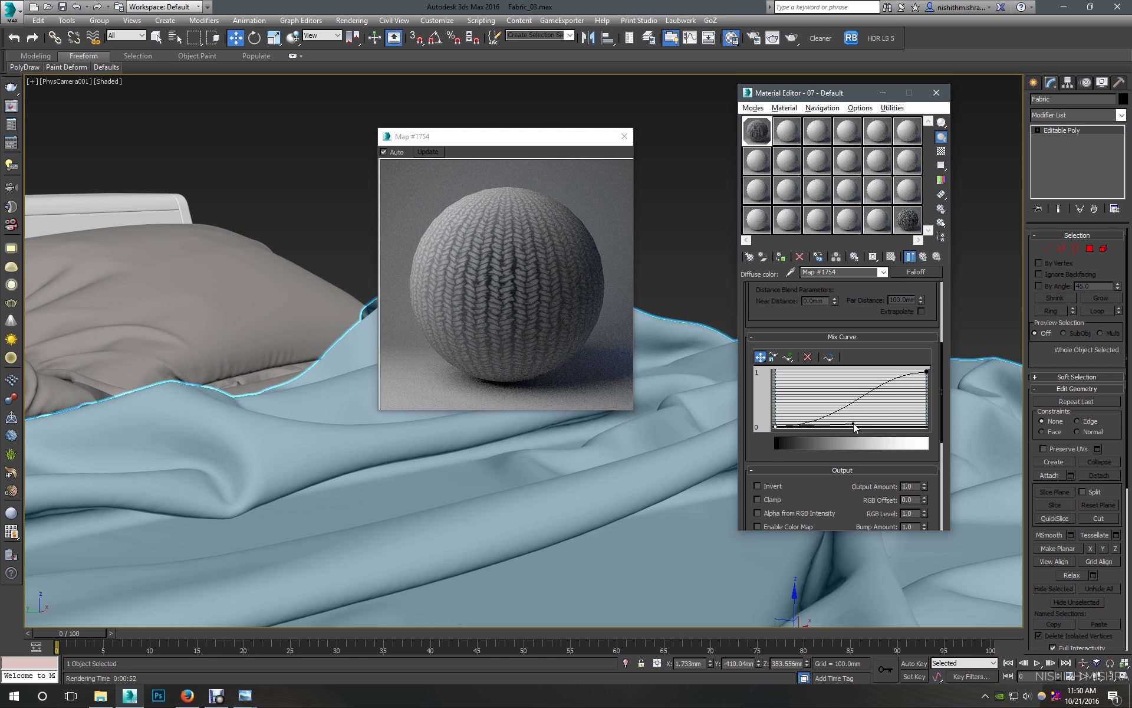
Return to the top level of the material and add a Color Correction map to its reflection colour
{"action": "left_click", "coordinate": [925, 258]}
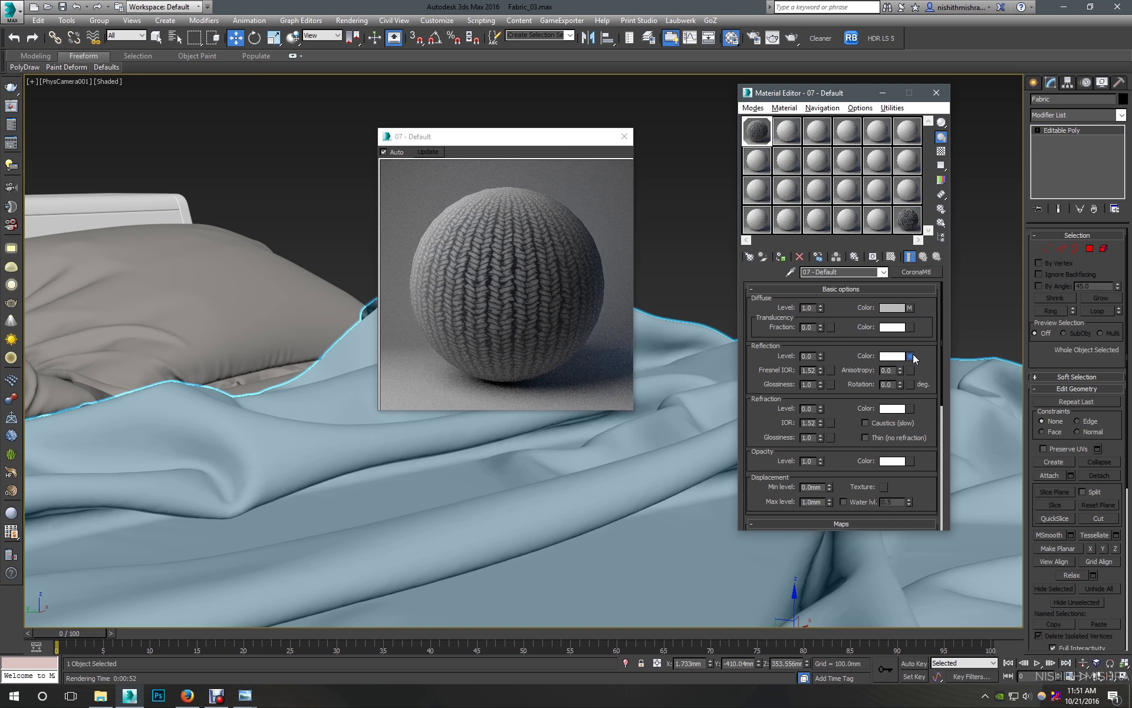
{"action": "left_click", "coordinate": [827, 326]}
{"action": "type", "text": "color"}
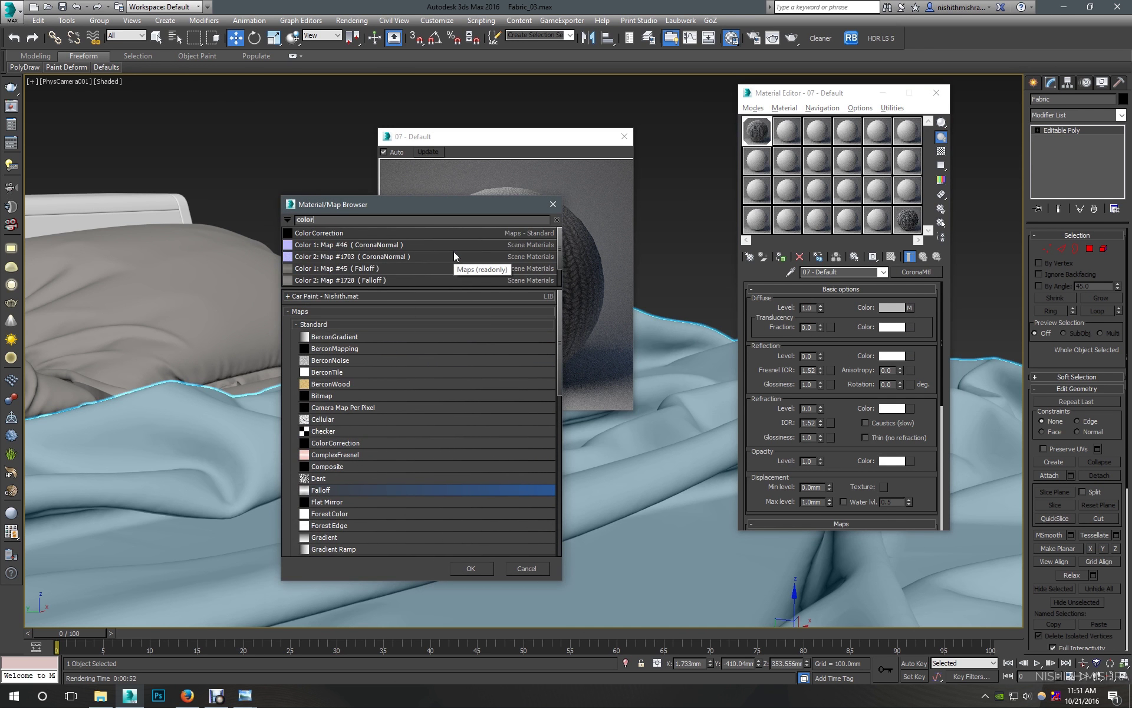
{"action": "double_click", "coordinate": [373, 233]}
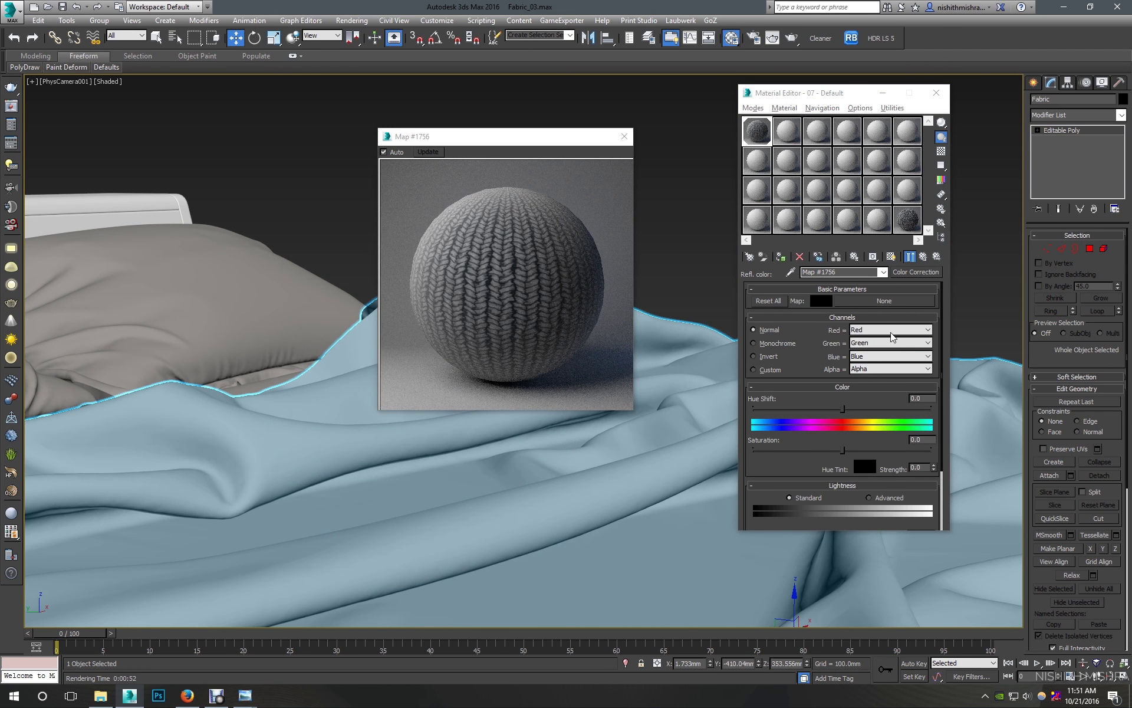
Paste the copied knit bitmap into the Color Correction map and set its saturation to -100
{"action": "right_click", "coordinate": [873, 305]}
{"action": "left_click", "coordinate": [894, 325]}
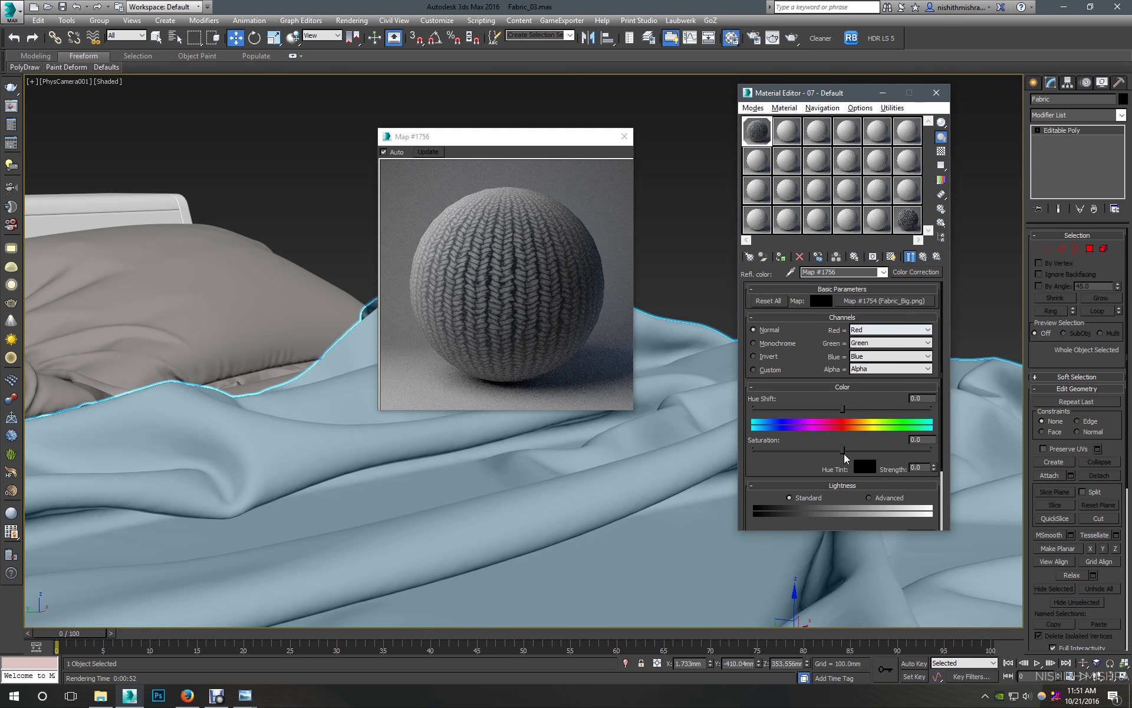
{"action": "left_click_drag", "start_coordinate": [843, 450], "coordinate": [734, 448]}
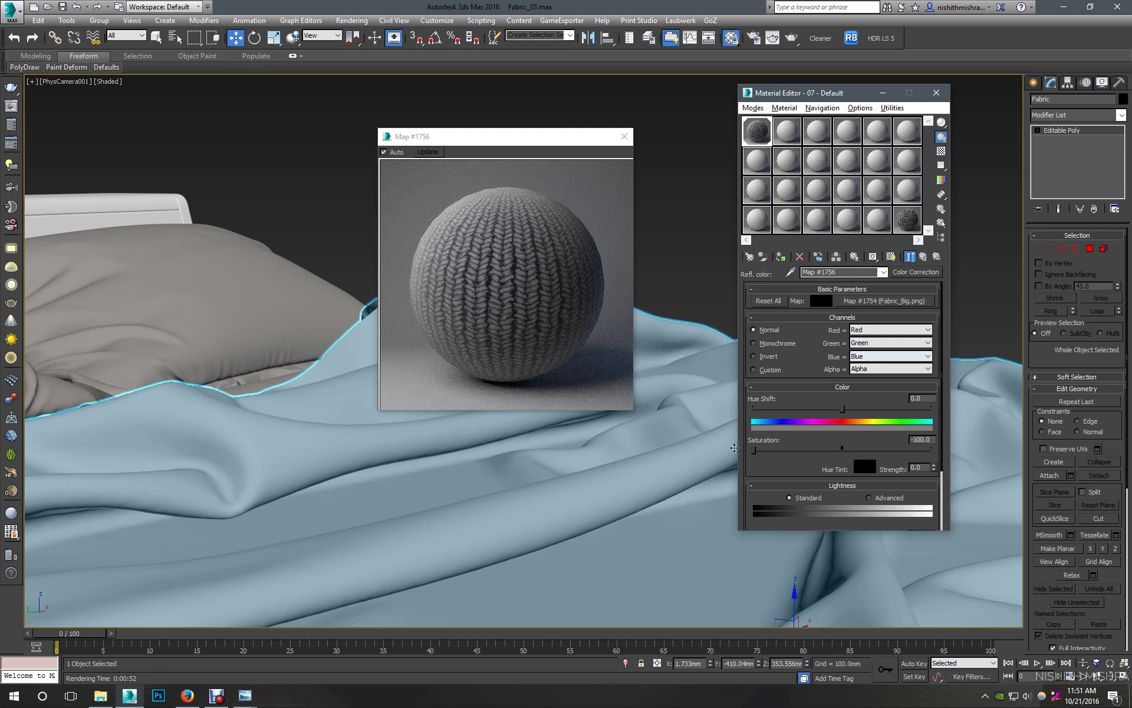
Set the material's reflection level to 0.5 and its reflection glossiness to 0.4
{"action": "left_click", "coordinate": [923, 257]}
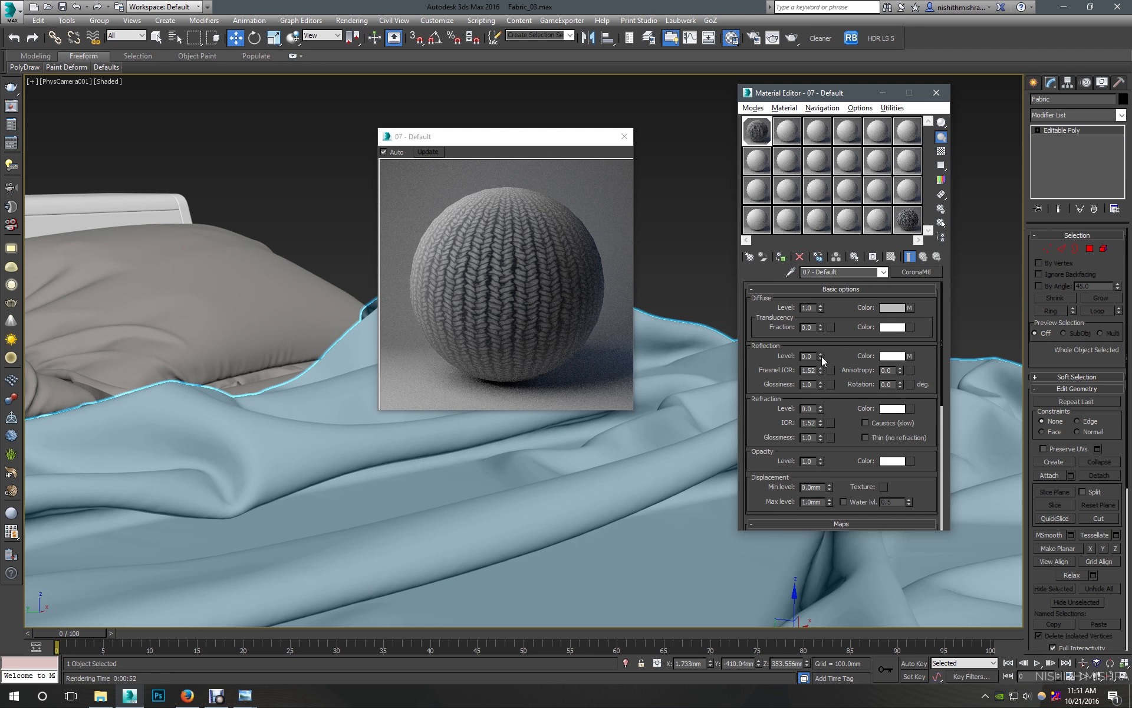
{"action": "left_click_drag", "start_coordinate": [815, 356], "coordinate": [838, 312]}
{"action": "type", "text": "0.5"}
{"action": "key", "text": "Return"}
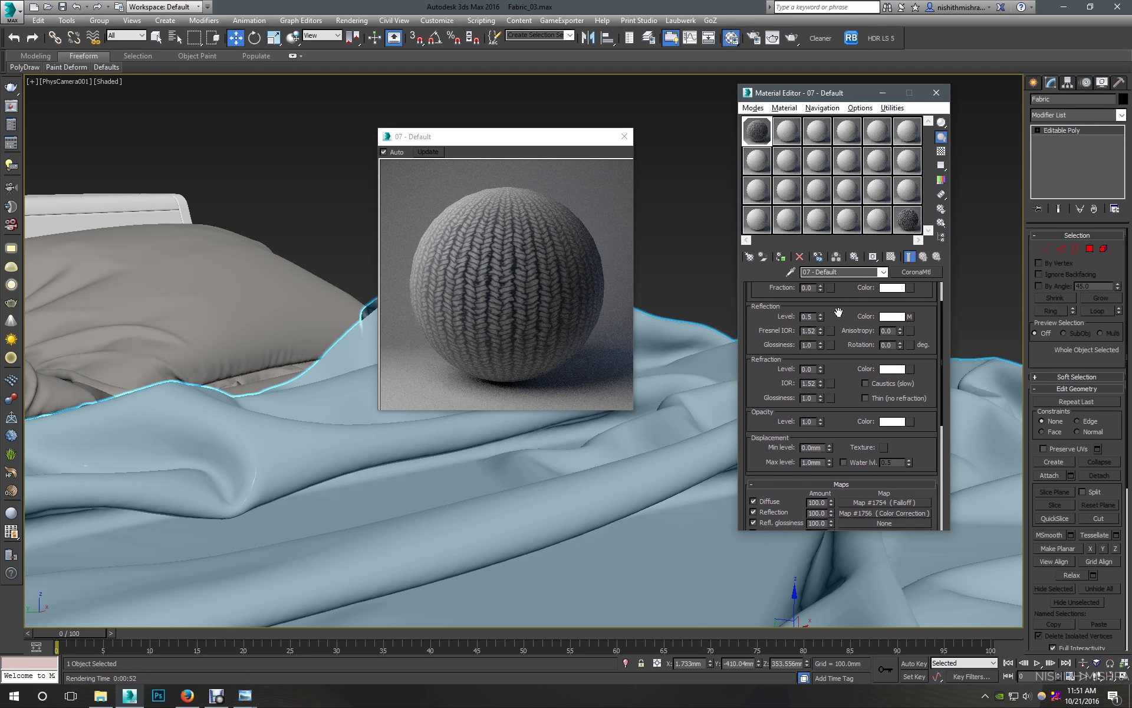
{"action": "double_click", "coordinate": [808, 344]}
{"action": "type", "text": "0.4"}
{"action": "key", "text": "Return"}
Copy the reflection's Color Correction map, paste it as an instance into the reflection glossiness map, and set that map's amount to 25
{"action": "right_click", "coordinate": [911, 328]}
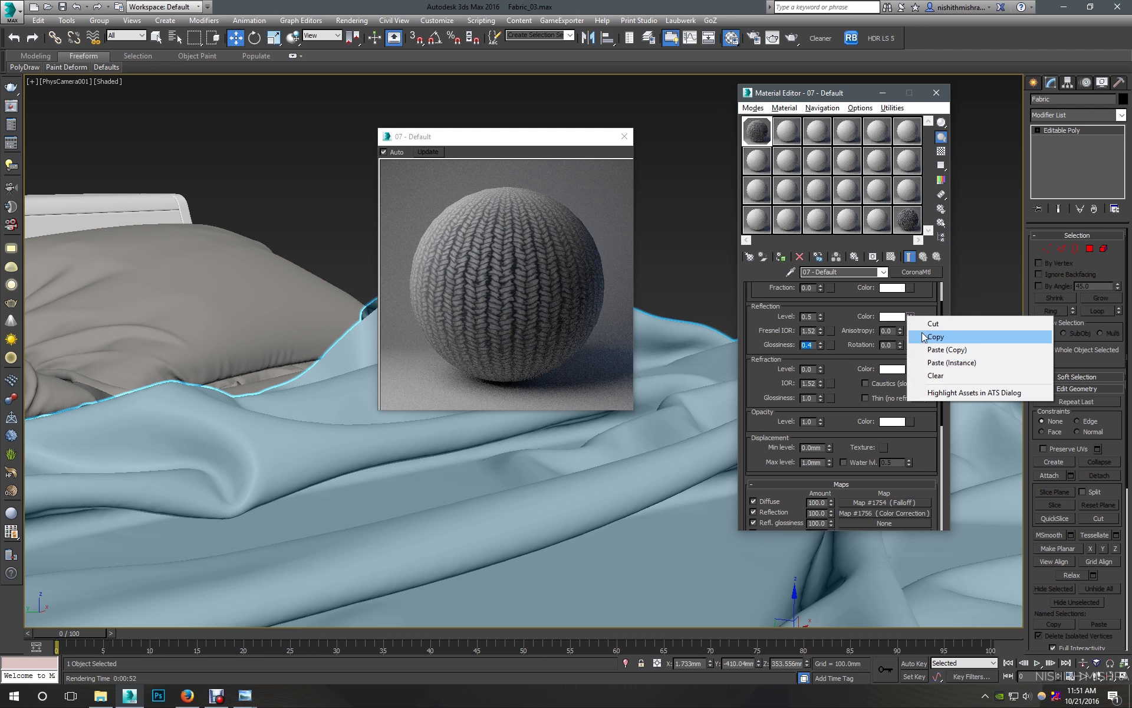
{"action": "left_click", "coordinate": [927, 337]}
{"action": "scroll", "coordinate": [849, 330], "scroll_direction": "down", "scroll_amount": 4}
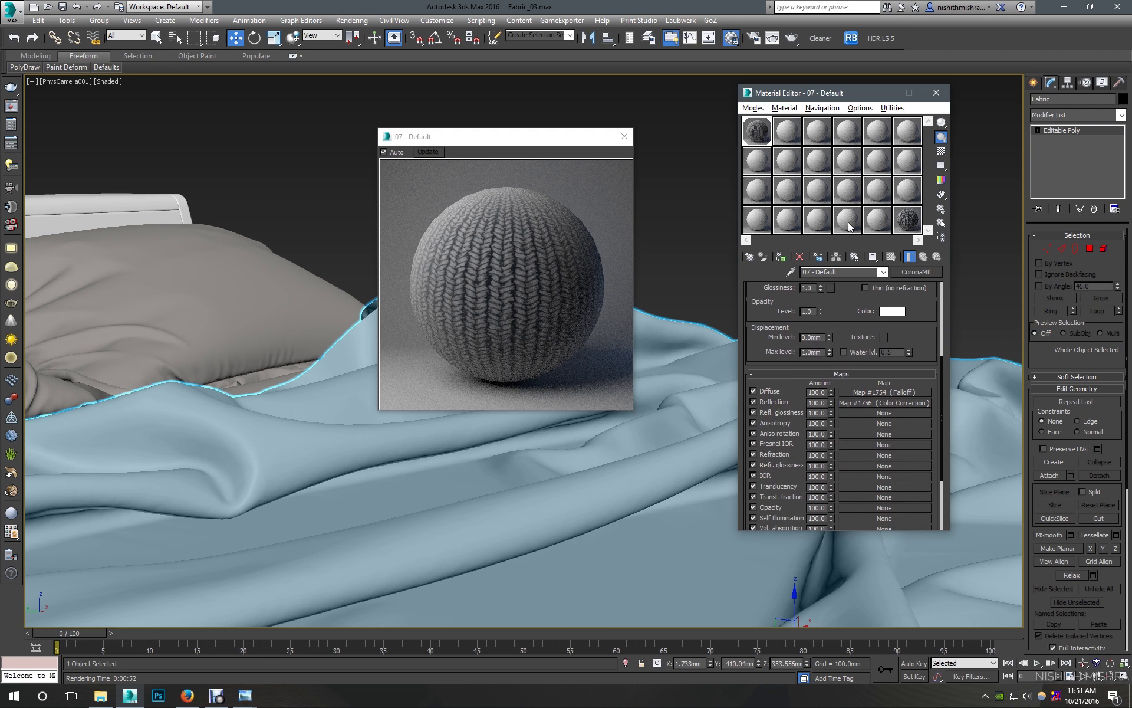
{"action": "right_click", "coordinate": [855, 412]}
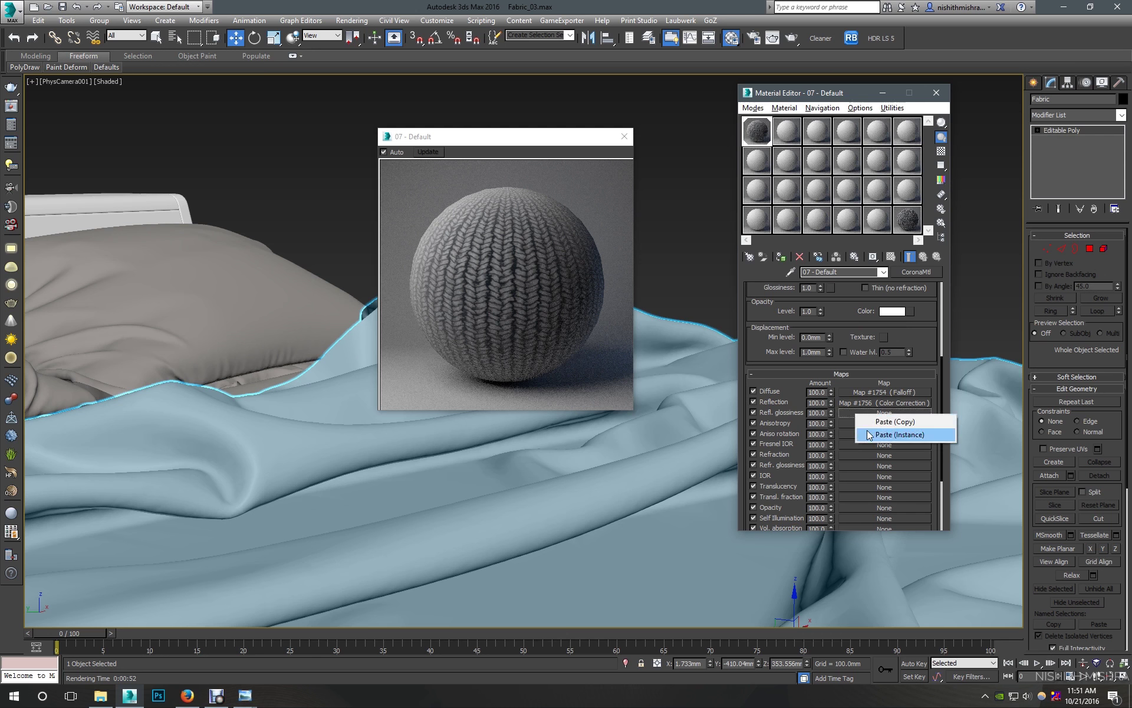
{"action": "left_click", "coordinate": [870, 435]}
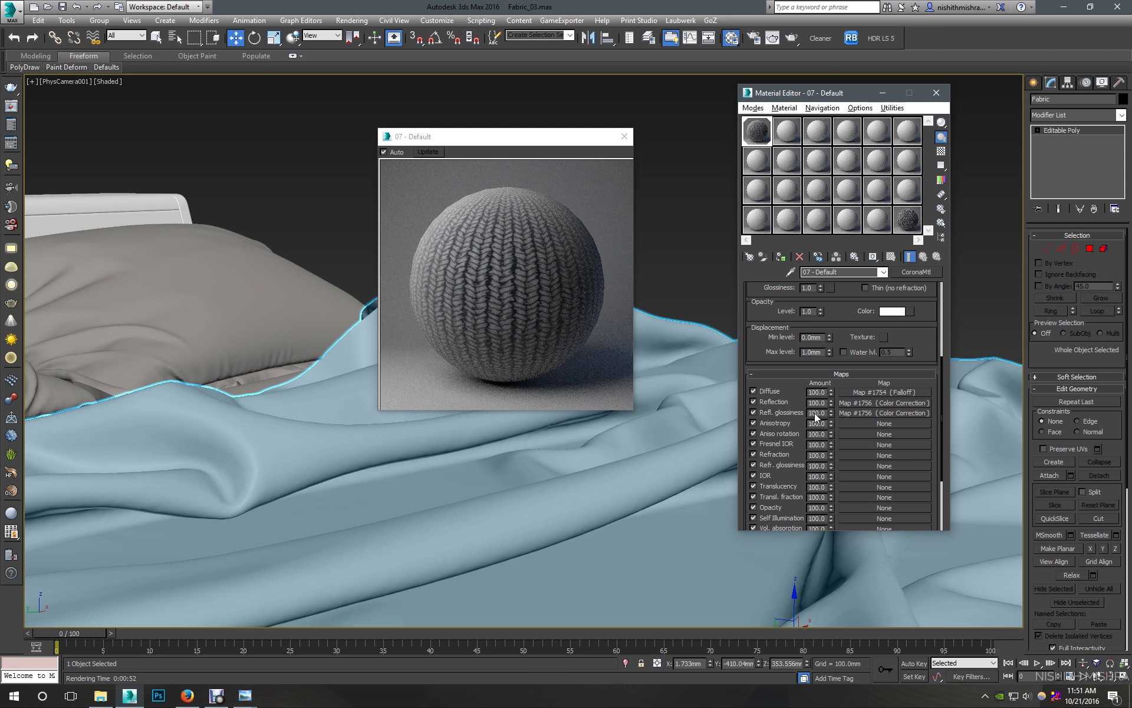
{"action": "left_click", "coordinate": [815, 413]}
Paste the copied Color Correction map as an instance into the Bump map, set its amount to 10, and close the enlarged material preview
{"action": "scroll", "coordinate": [837, 436], "scroll_direction": "down", "scroll_amount": 3}
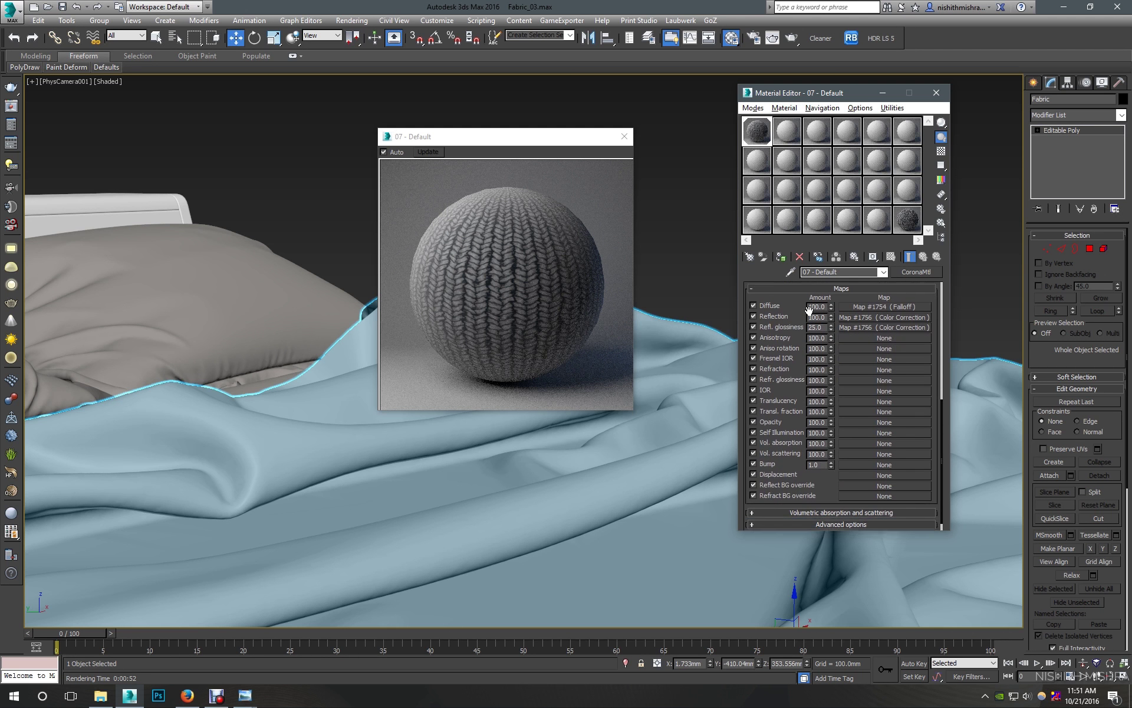
{"action": "right_click", "coordinate": [860, 462]}
{"action": "left_click", "coordinate": [911, 482]}
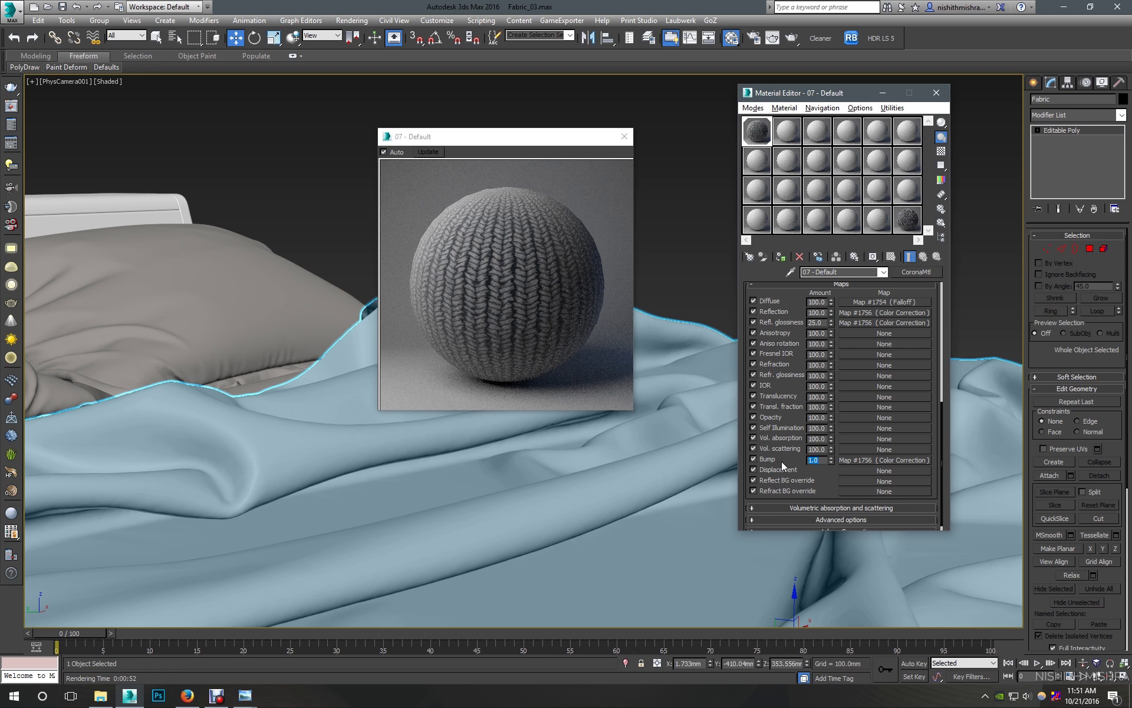
{"action": "type", "text": "10"}
{"action": "key", "text": "Return"}
{"action": "left_click", "coordinate": [624, 137]}
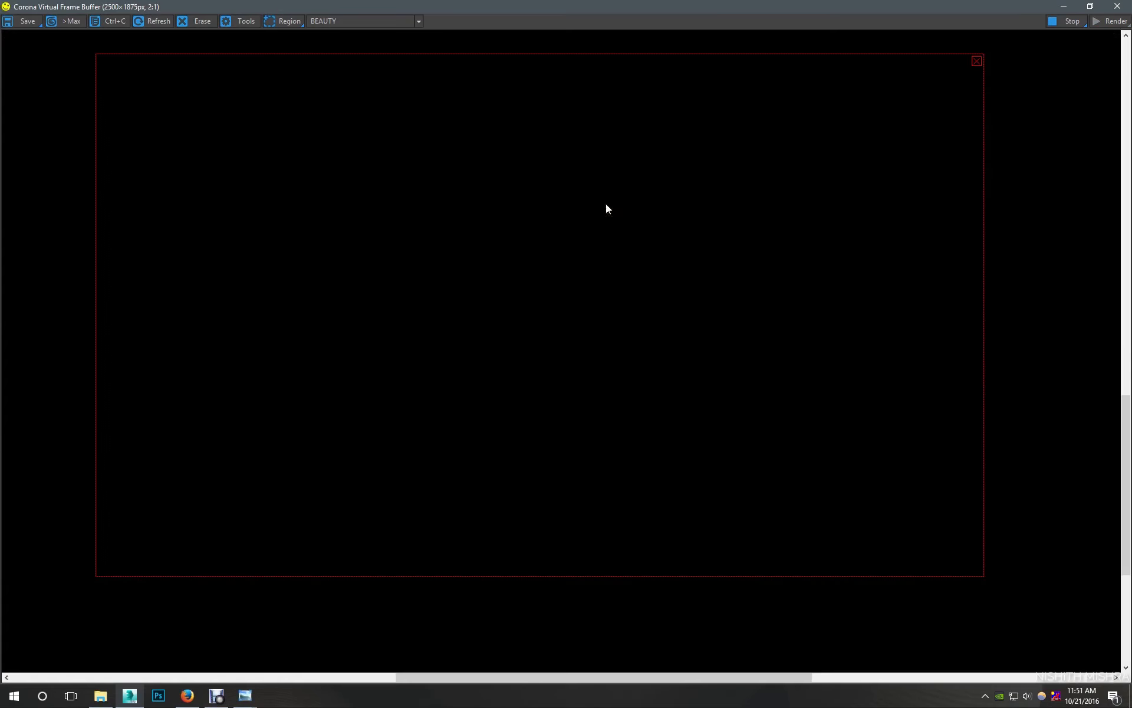
Examine the knit detail across the fabric folds in the region render, stop the rendering and close the frame buffer
{"action": "scroll", "coordinate": [608, 204], "scroll_direction": "down", "scroll_amount": 1}
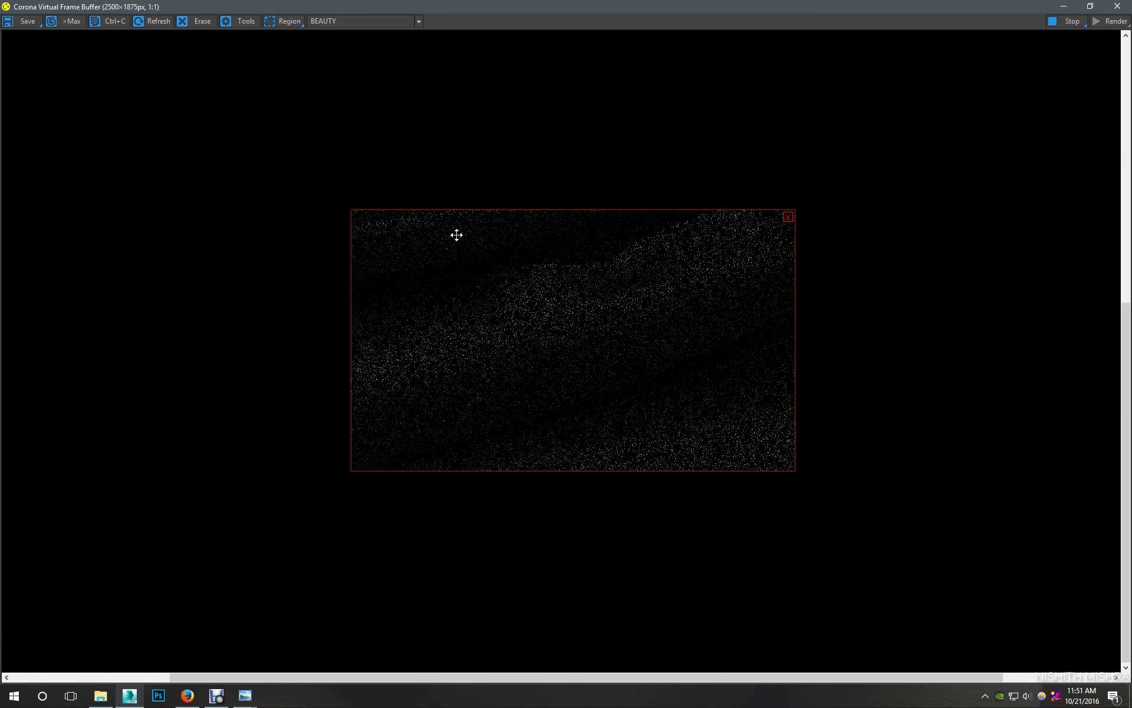
{"action": "scroll", "coordinate": [616, 313], "scroll_direction": "up", "scroll_amount": 1}
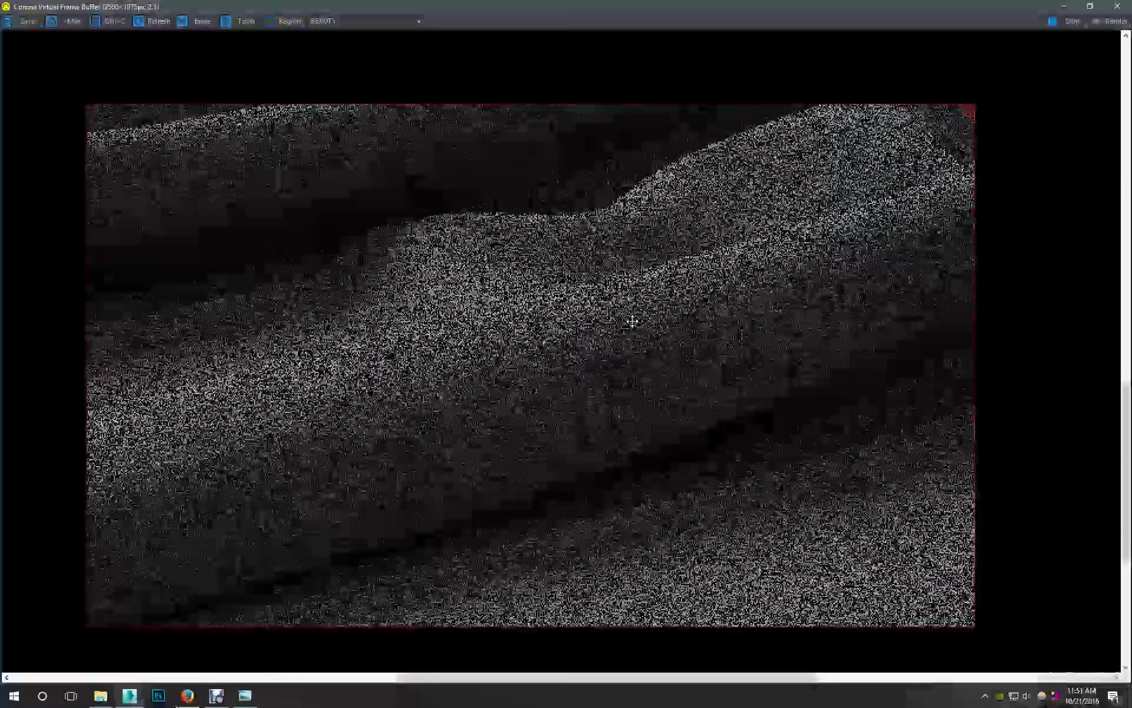
{"action": "left_click_drag", "start_coordinate": [646, 324], "coordinate": [644, 328]}
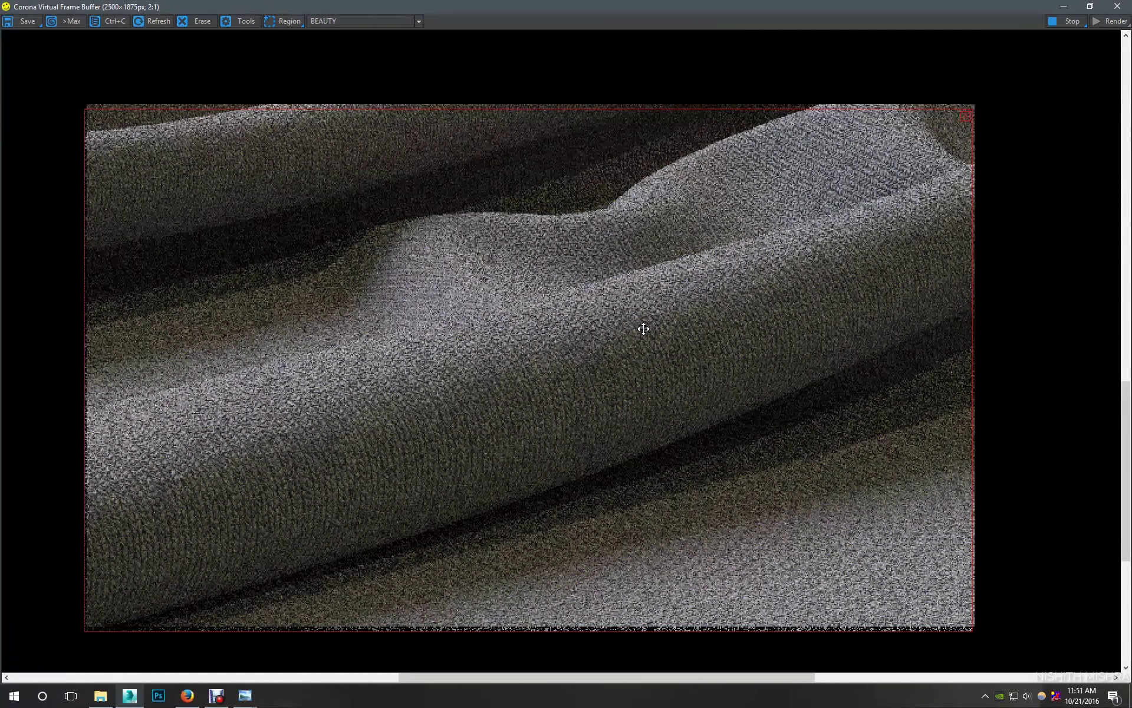
{"action": "left_click_drag", "start_coordinate": [735, 321], "coordinate": [733, 255]}
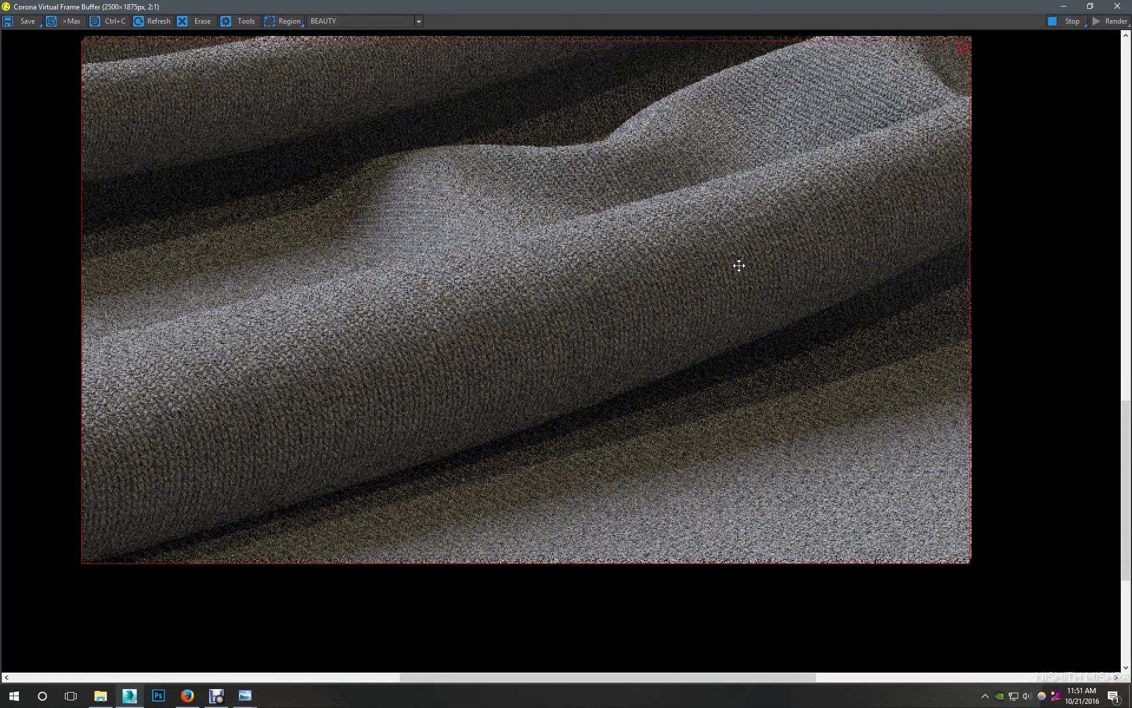
{"action": "scroll", "coordinate": [739, 266], "scroll_direction": "down", "scroll_amount": 1}
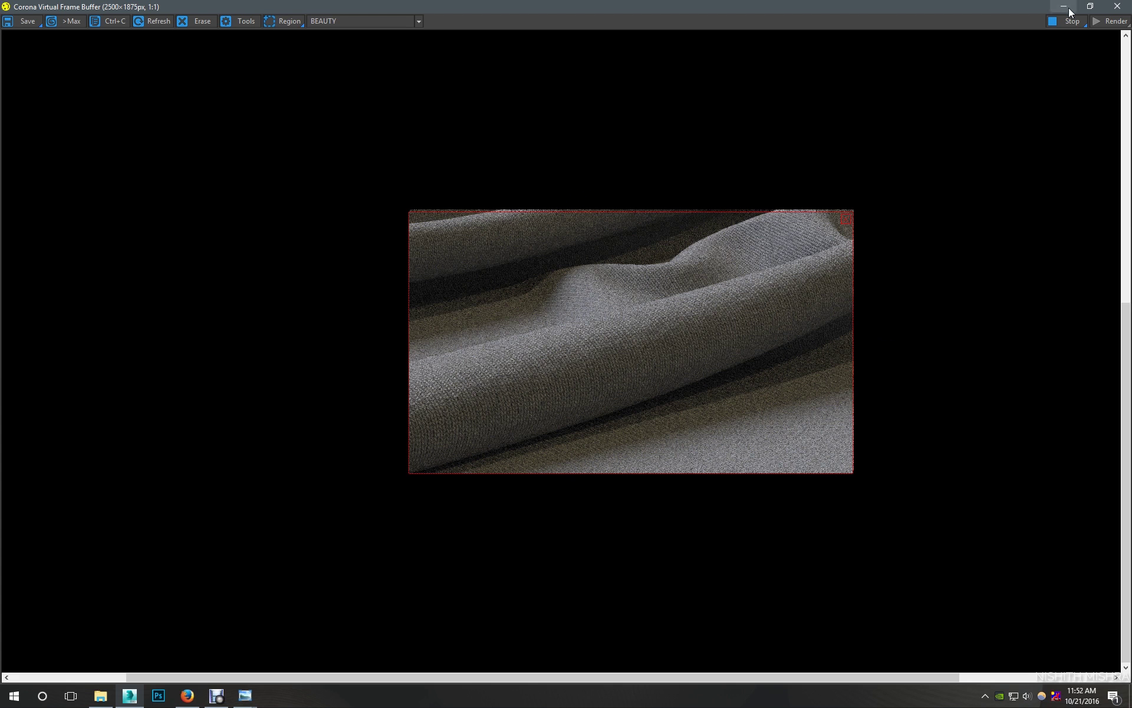
{"action": "scroll", "coordinate": [767, 297], "scroll_direction": "up", "scroll_amount": 1}
{"action": "left_click_drag", "start_coordinate": [869, 248], "coordinate": [895, 210]}
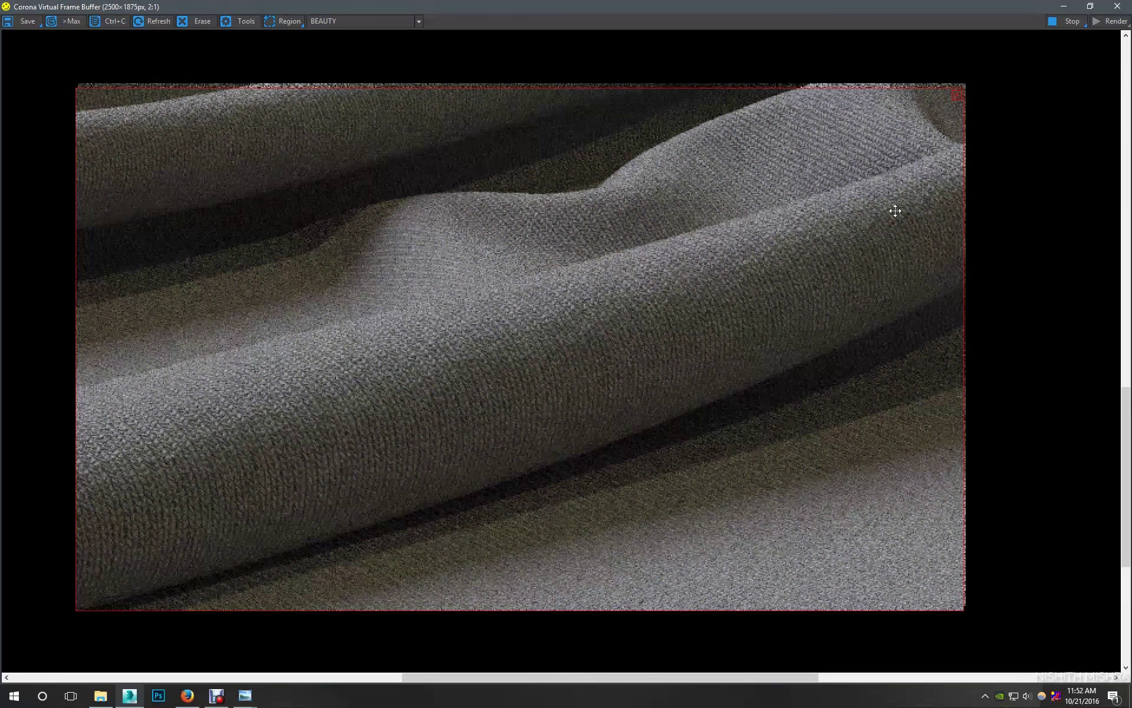
{"action": "left_click_drag", "start_coordinate": [838, 278], "coordinate": [847, 236]}
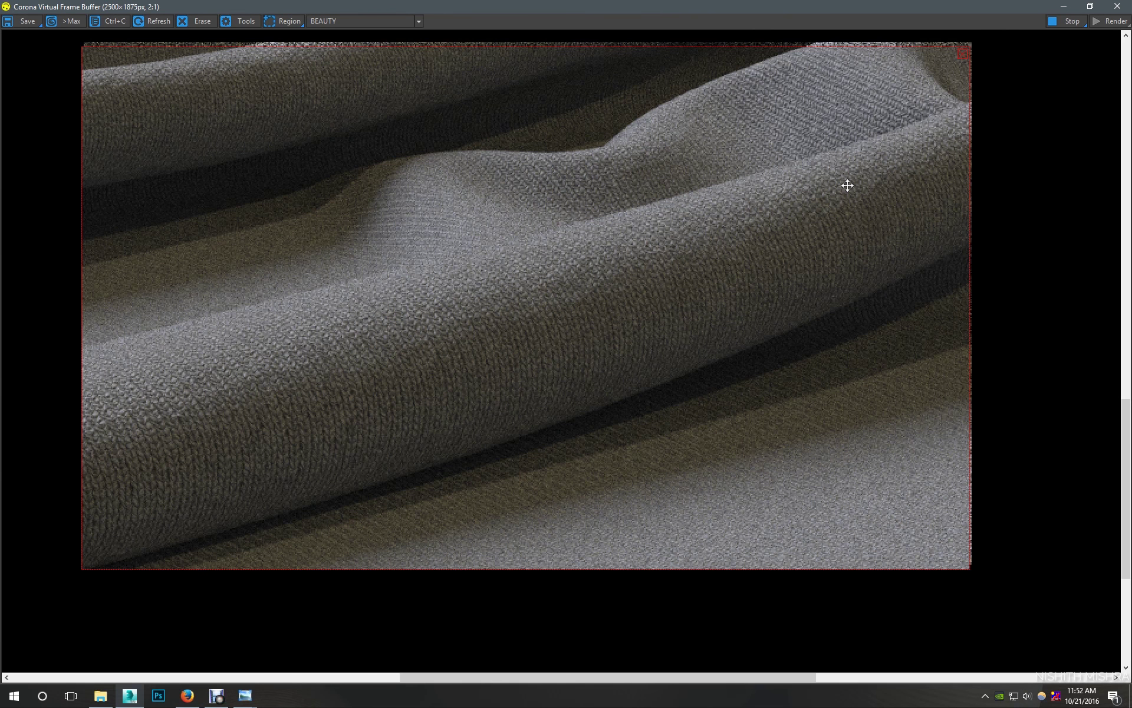
{"action": "scroll", "coordinate": [665, 253], "scroll_direction": "up", "scroll_amount": 1}
{"action": "scroll", "coordinate": [665, 253], "scroll_direction": "down", "scroll_amount": 1}
{"action": "left_click", "coordinate": [1119, 6]}
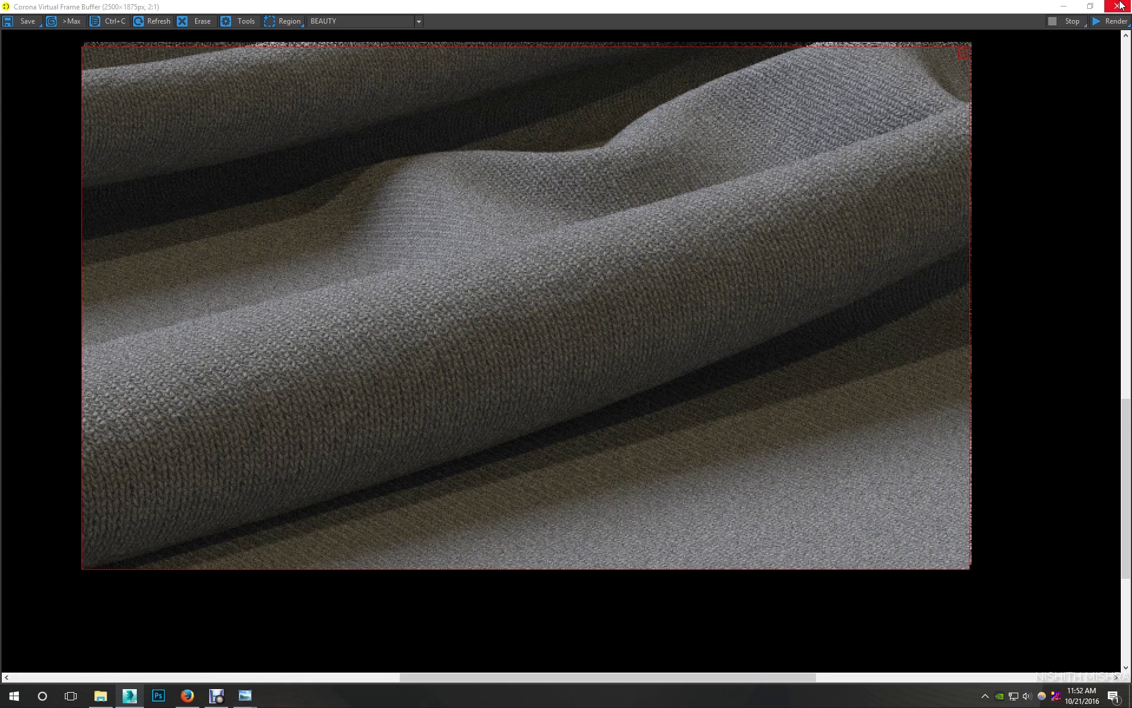
{"action": "left_click", "coordinate": [1118, 5]}
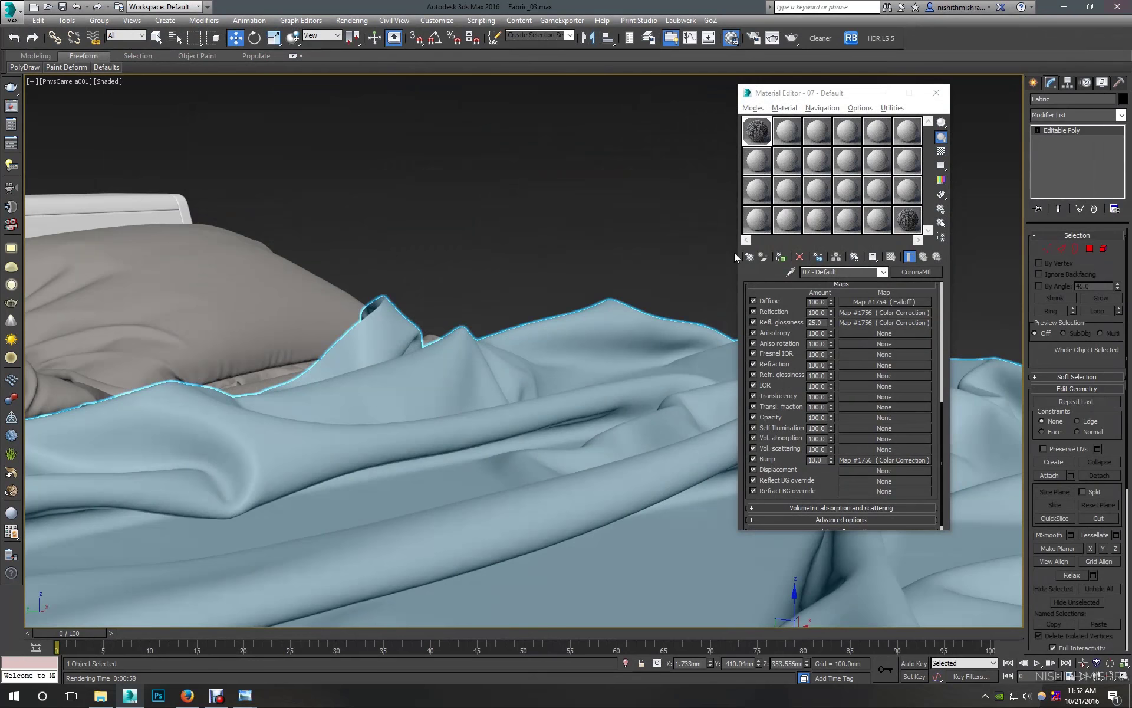
Rename the knit material as Fabric_New
{"action": "left_click", "coordinate": [667, 224]}
{"action": "left_click", "coordinate": [750, 287]}
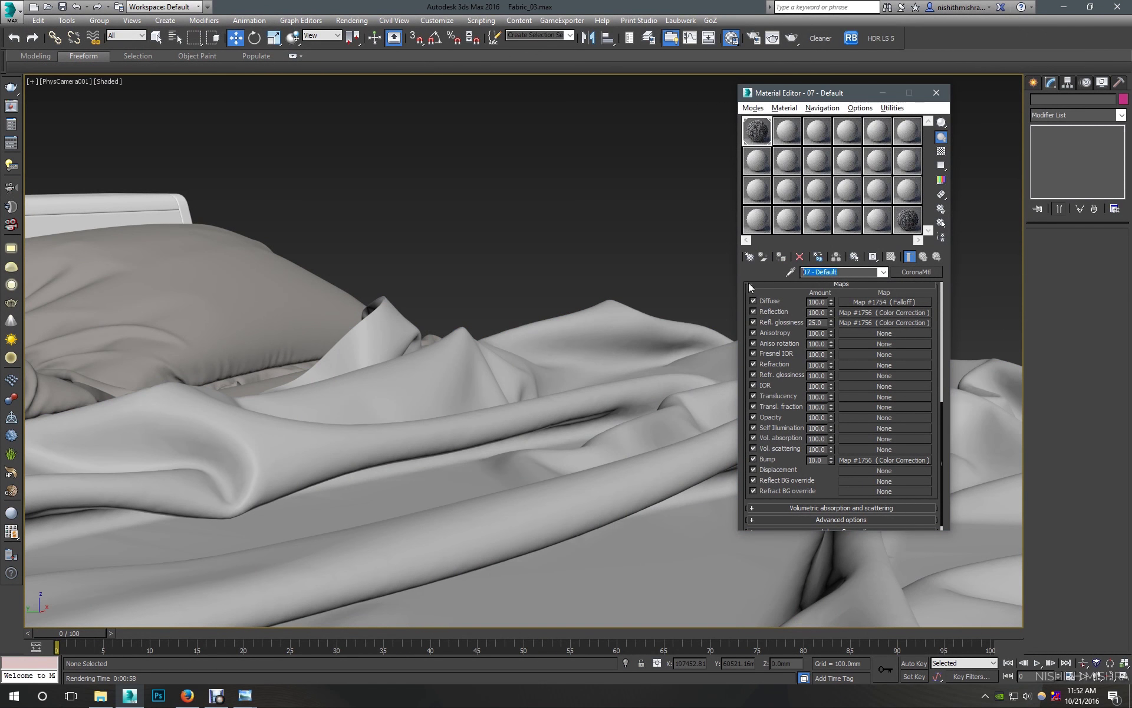
{"action": "type", "text": "Fabric"}
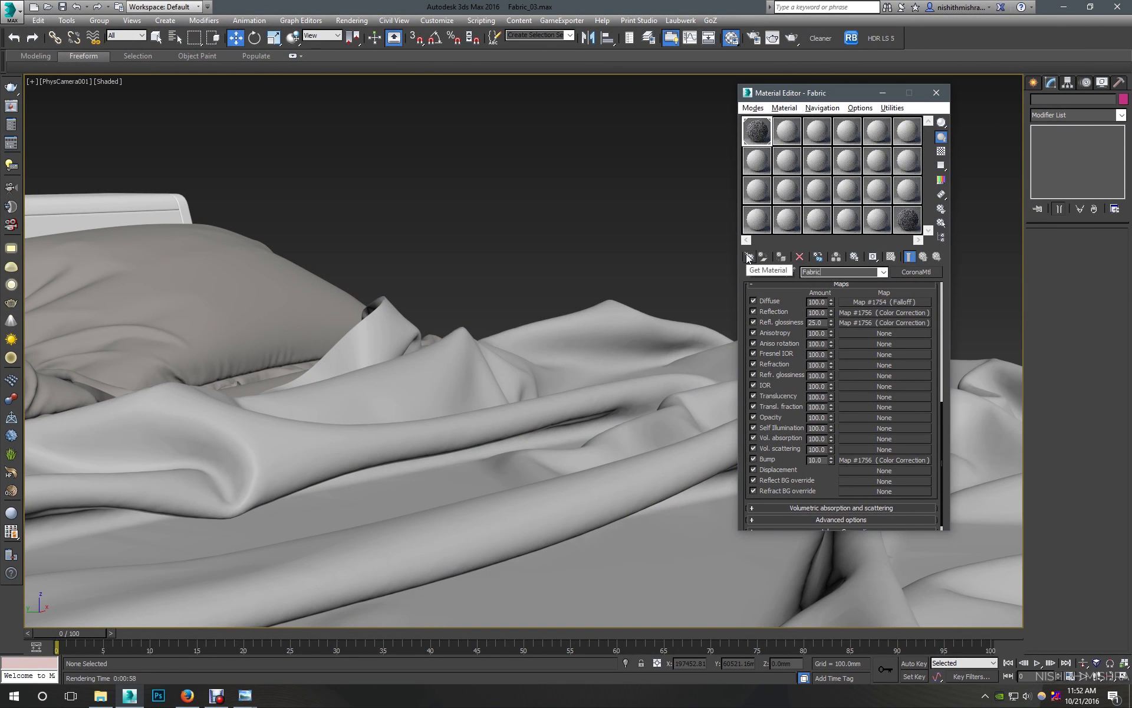
{"action": "left_click", "coordinate": [674, 216]}
{"action": "left_click", "coordinate": [834, 271]}
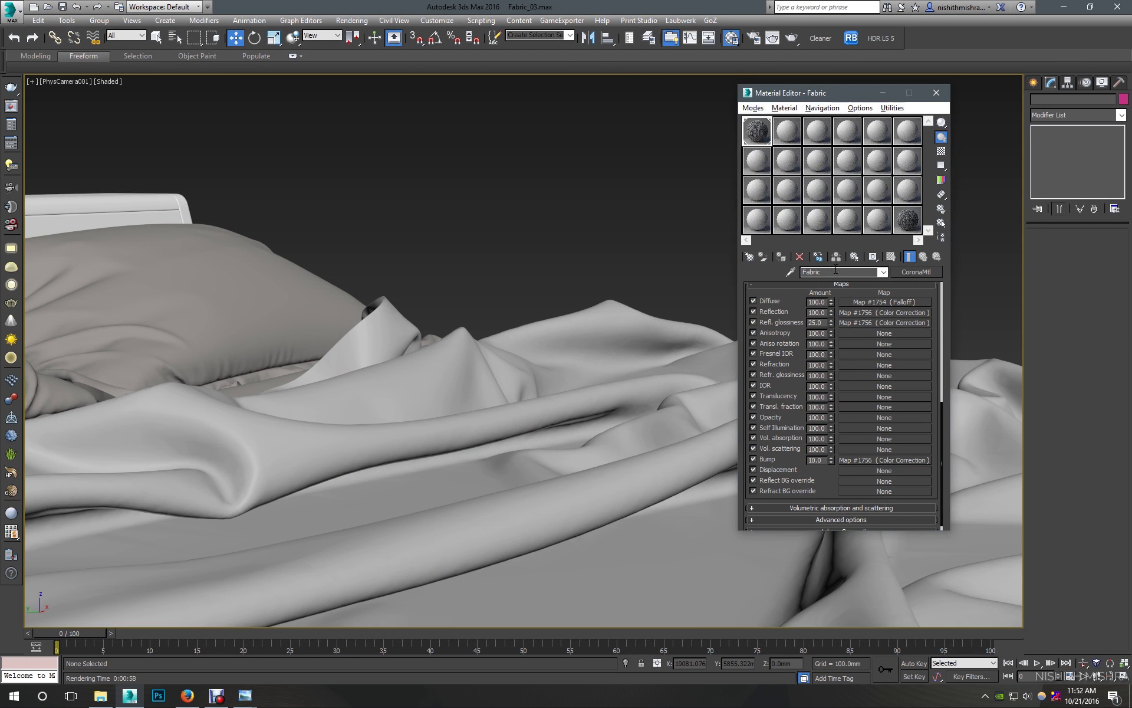
{"action": "type", "text": "_New"}
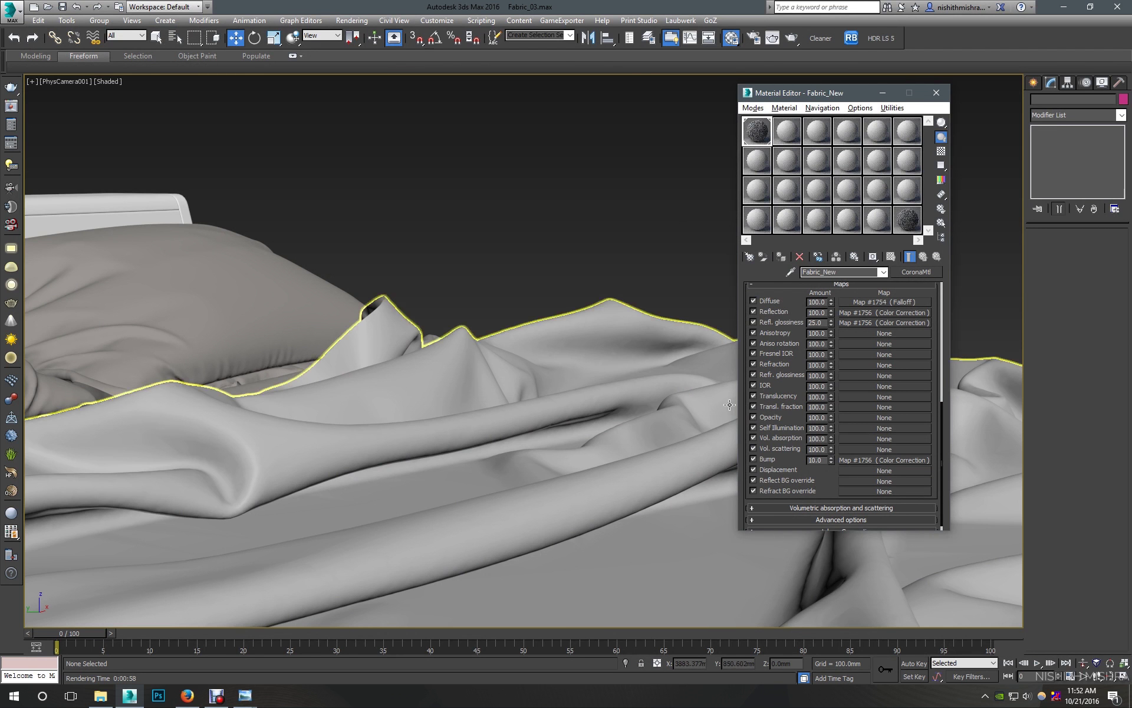
Isolate the draped fabric in the Perspective view and switch to a maximized Left view
{"action": "left_click", "coordinate": [627, 382]}
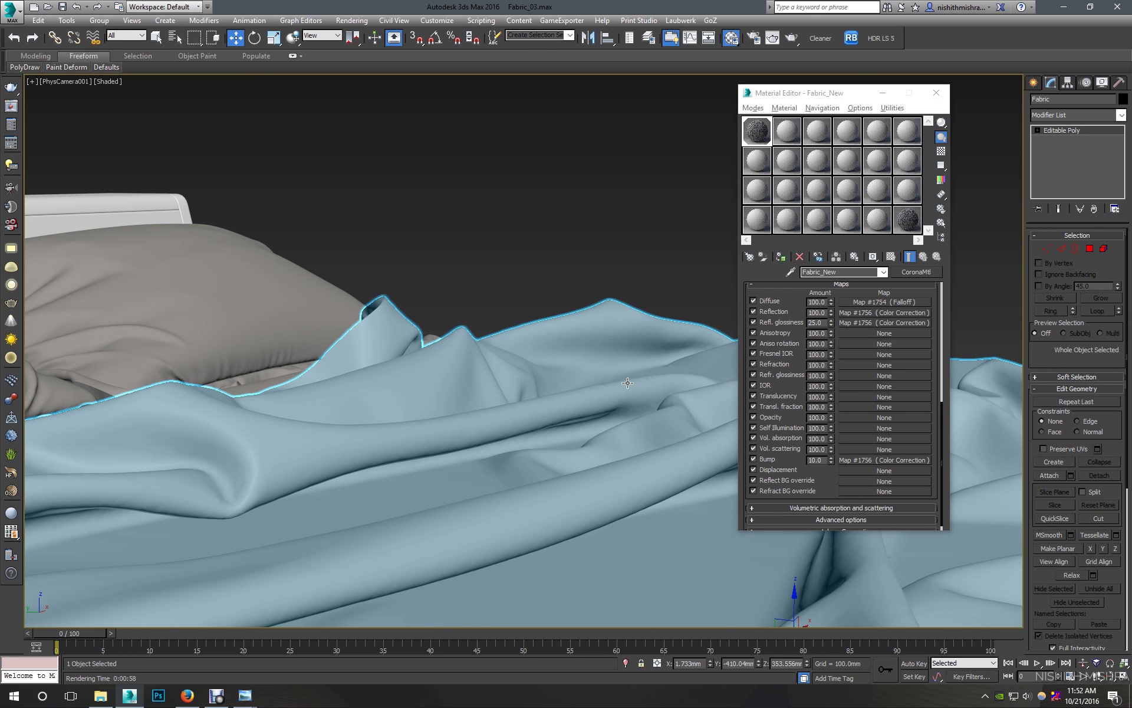
{"action": "key", "text": "p"}
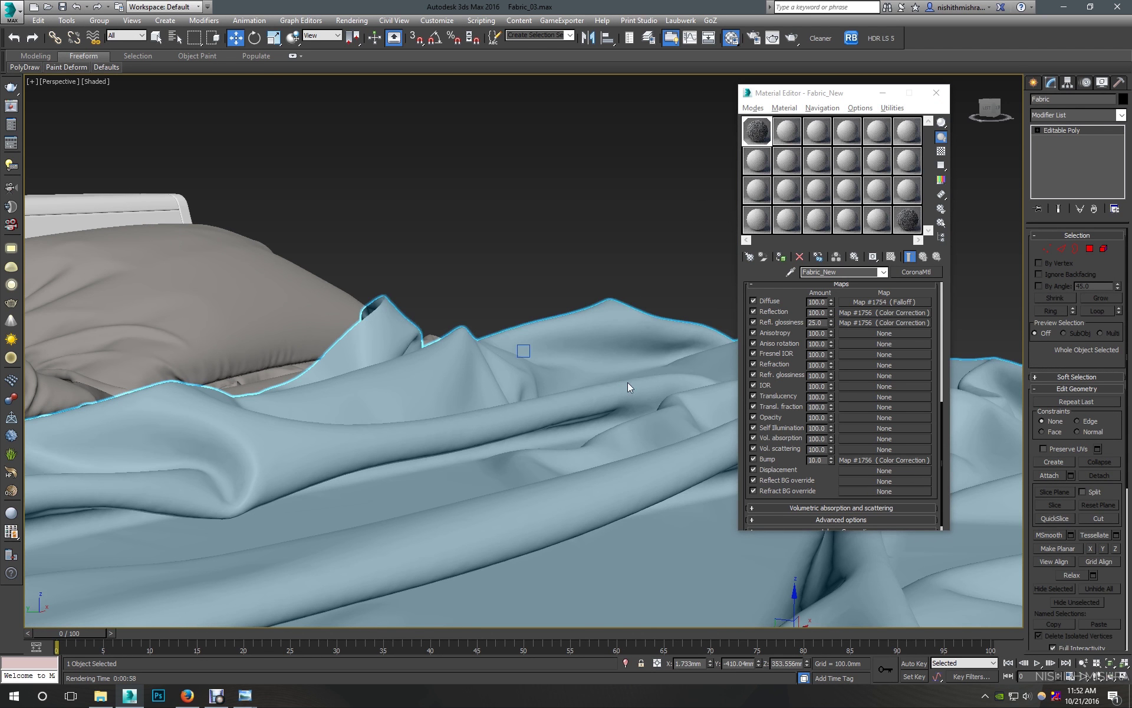
{"action": "scroll", "coordinate": [627, 382], "scroll_direction": "down", "scroll_amount": 10}
{"action": "key", "text": "alt+q"}
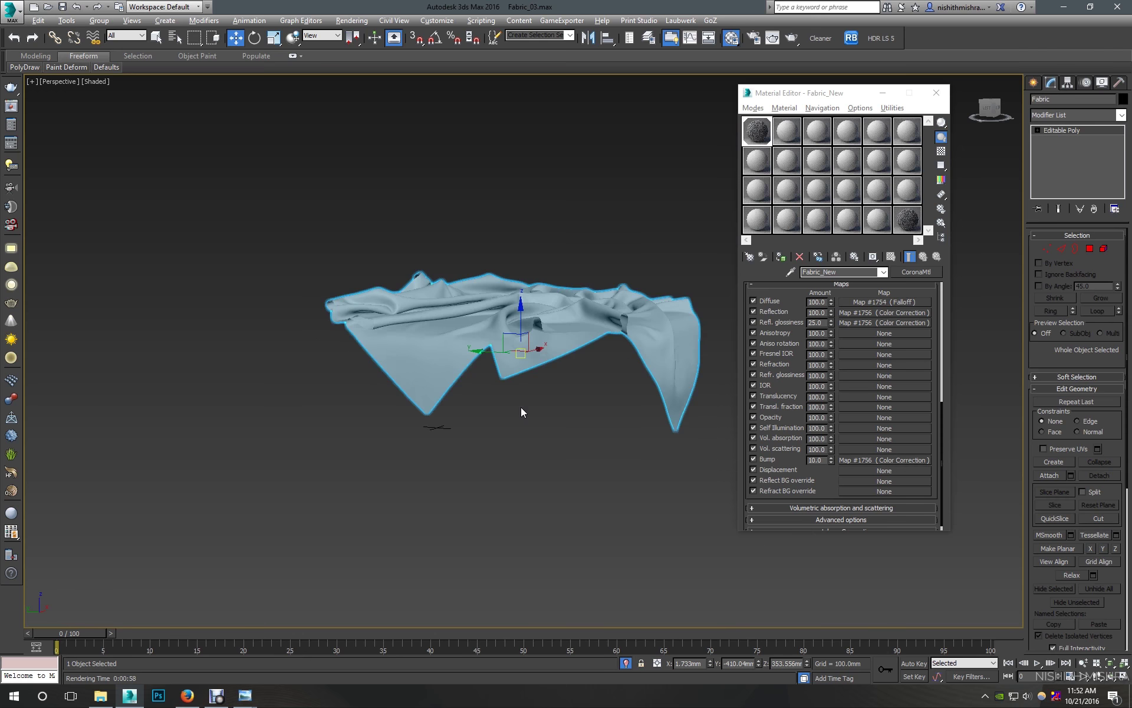
{"action": "left_click", "coordinate": [522, 407]}
{"action": "key", "text": "alt+w"}
{"action": "left_click", "coordinate": [407, 455]}
{"action": "key", "text": "alt+w"}
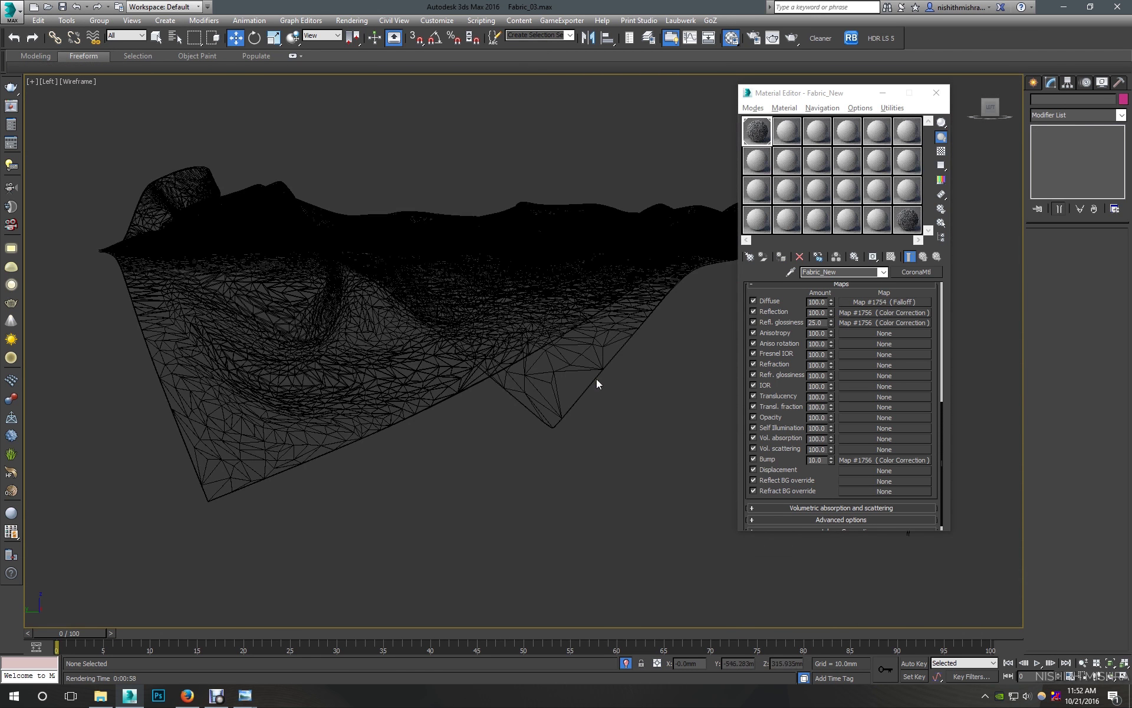
Start drawing a Line spline in the empty space beside the fabric's hanging end in the Left view
{"action": "middle_click_drag", "start_coordinate": [596, 384], "coordinate": [236, 450]}
{"action": "middle_click_drag", "start_coordinate": [629, 336], "coordinate": [426, 299]}
{"action": "left_click", "coordinate": [1034, 83]}
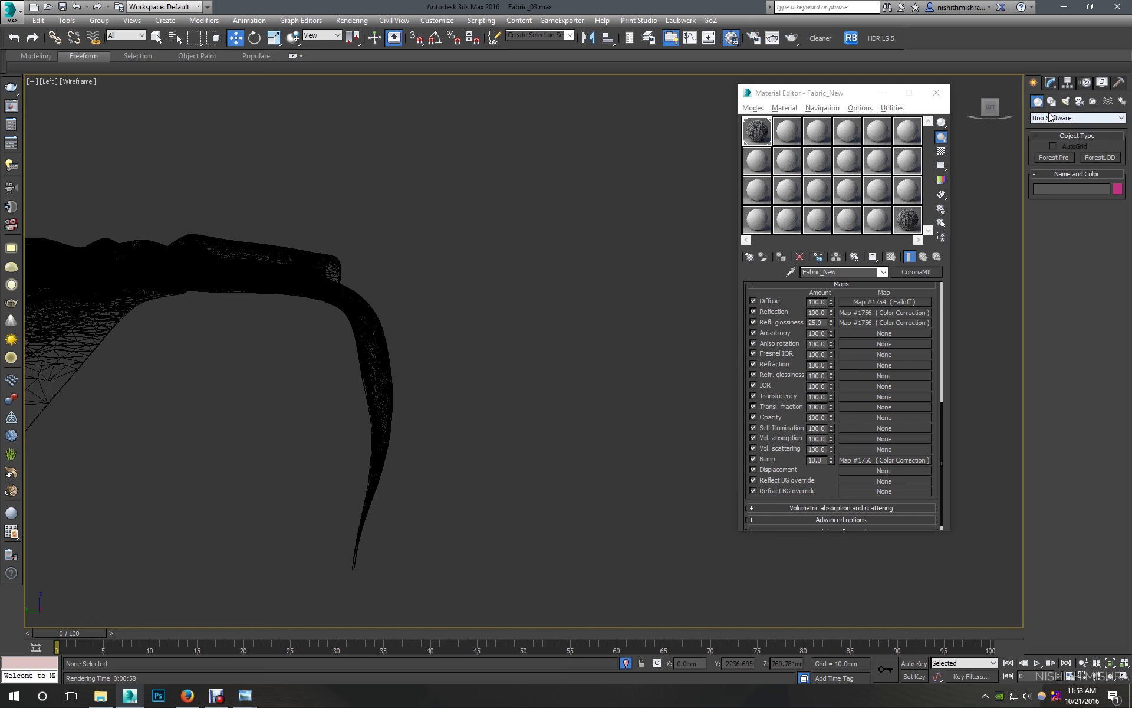
{"action": "left_click", "coordinate": [1051, 101]}
{"action": "left_click", "coordinate": [1053, 168]}
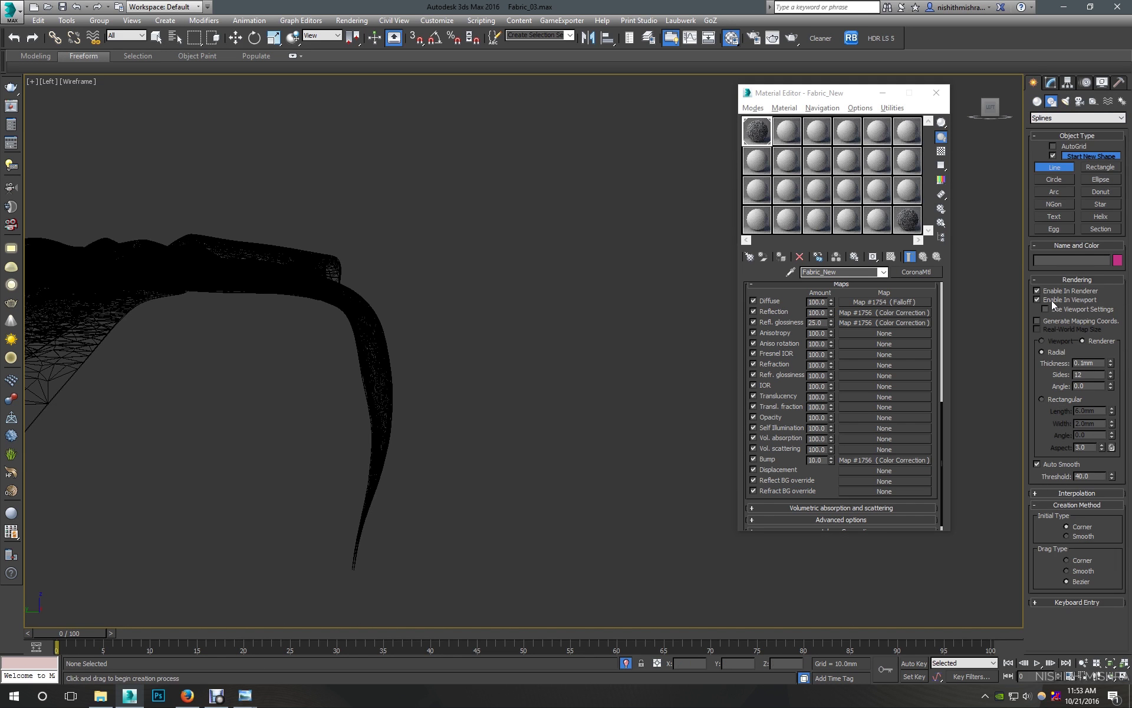
{"action": "left_click", "coordinate": [557, 303]}
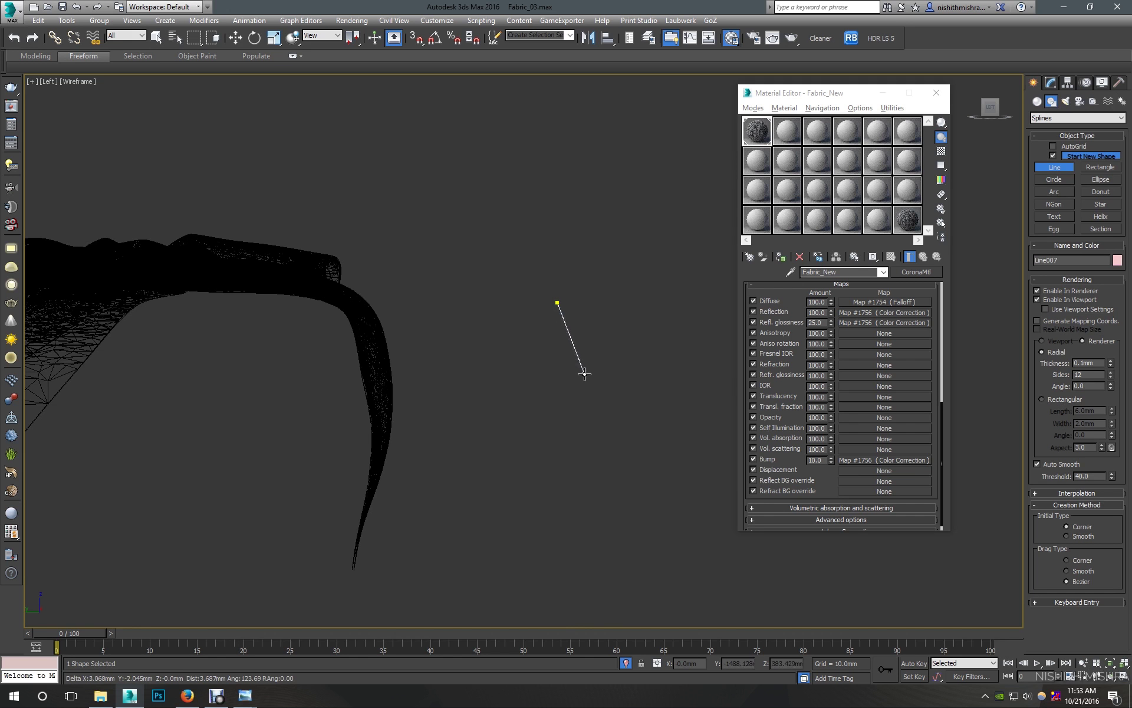